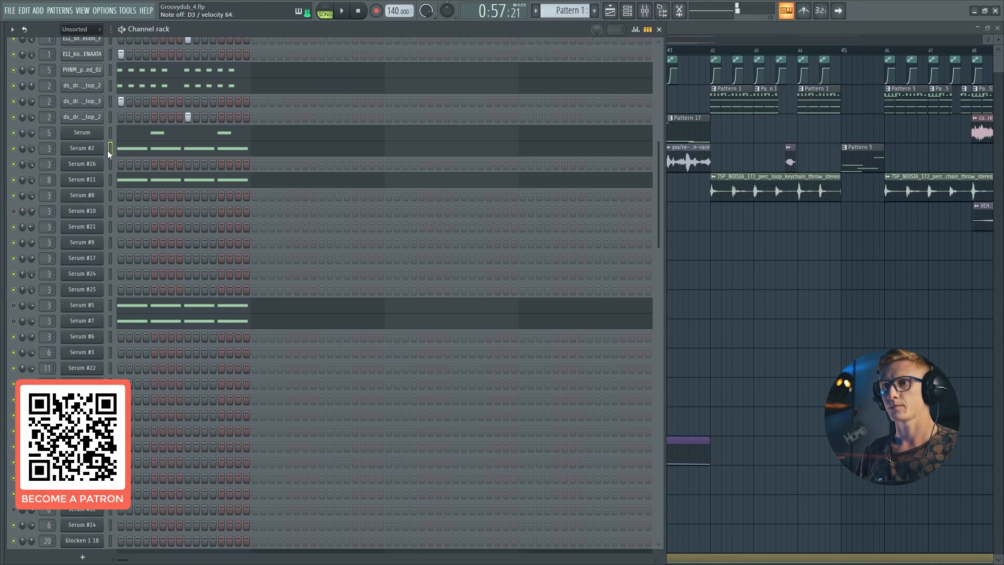
Open the Serum #26 channel's synth and reset it to the Init preset.
{"action": "left_click", "coordinate": [98, 166]}
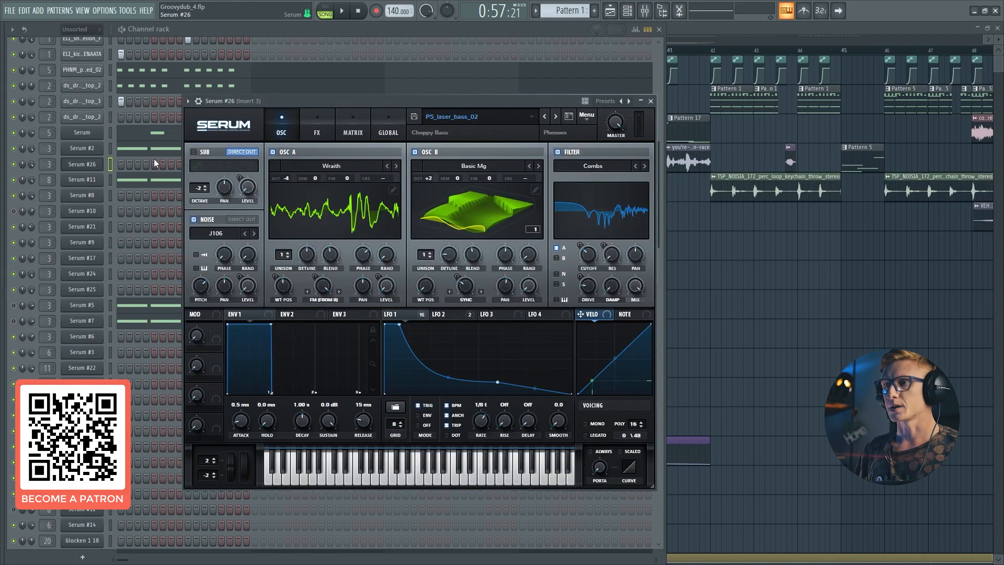
{"action": "left_click", "coordinate": [590, 115]}
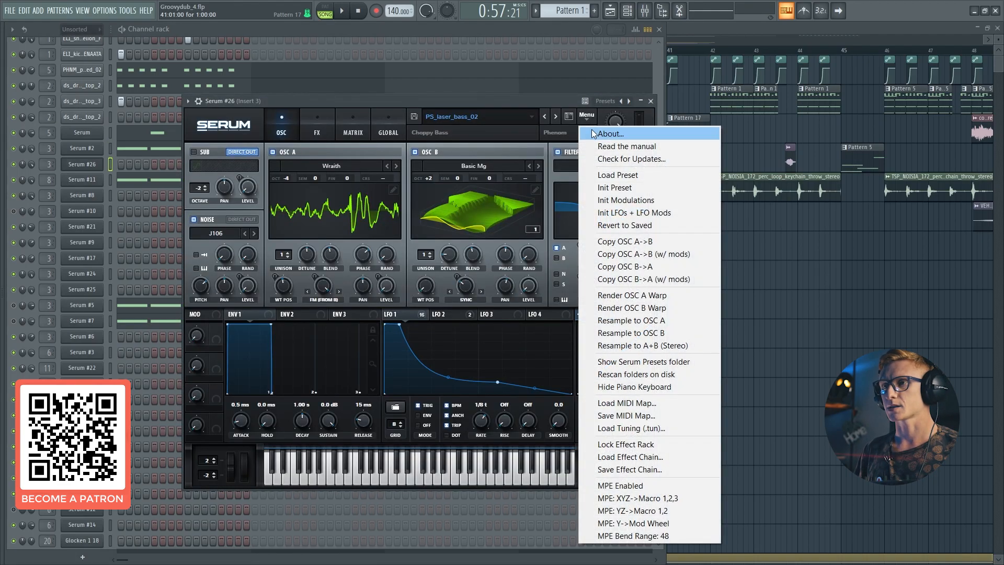
{"action": "left_click", "coordinate": [602, 188]}
{"action": "left_click_drag", "start_coordinate": [552, 98], "coordinate": [547, 98]}
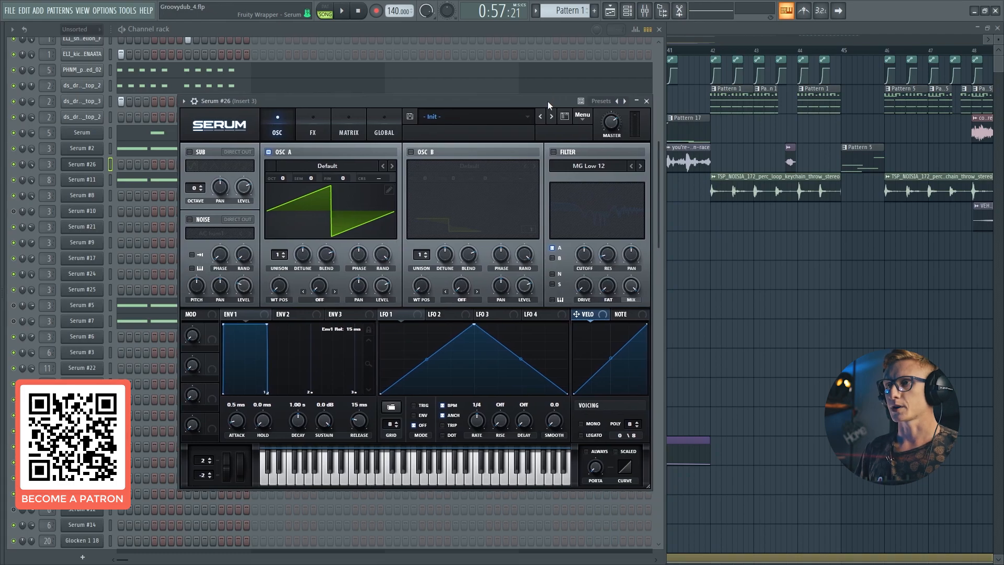
Load the Digital wavetable Wraith into oscillator A and set its octave to -4.
{"action": "left_click", "coordinate": [285, 166]}
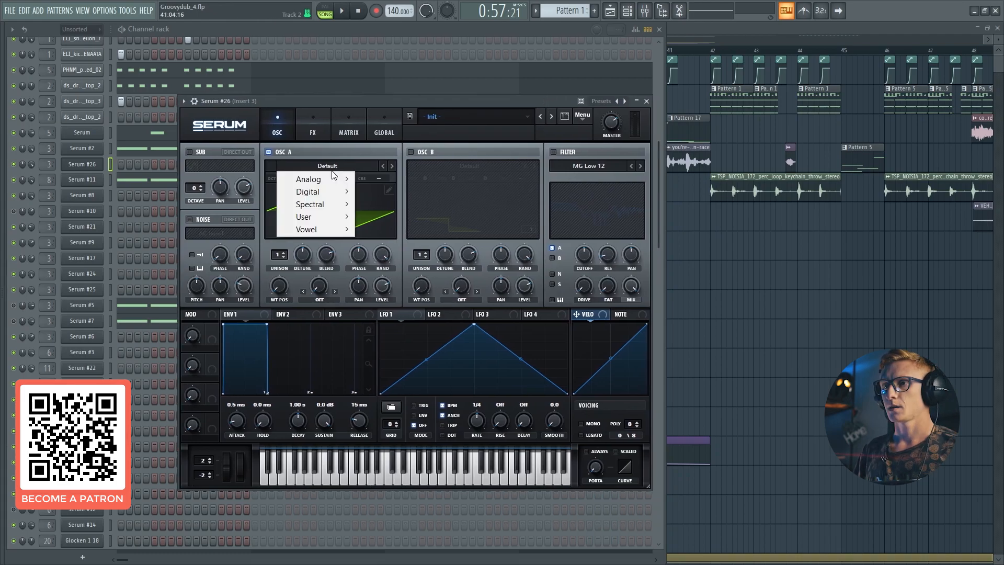
{"action": "mouse_move", "coordinate": [340, 192]}
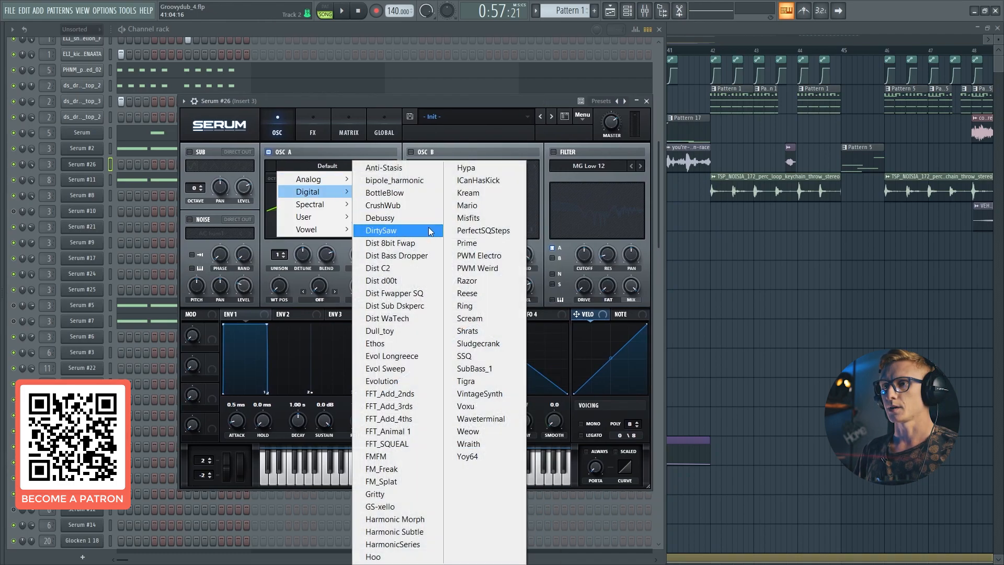
{"action": "left_click", "coordinate": [473, 444]}
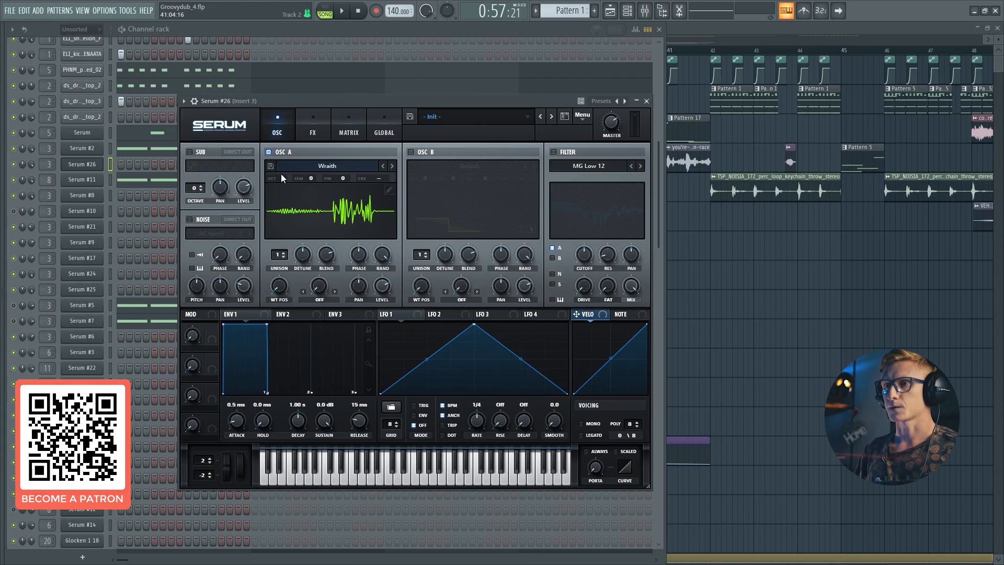
{"action": "left_click_drag", "start_coordinate": [283, 177], "coordinate": [282, 187]}
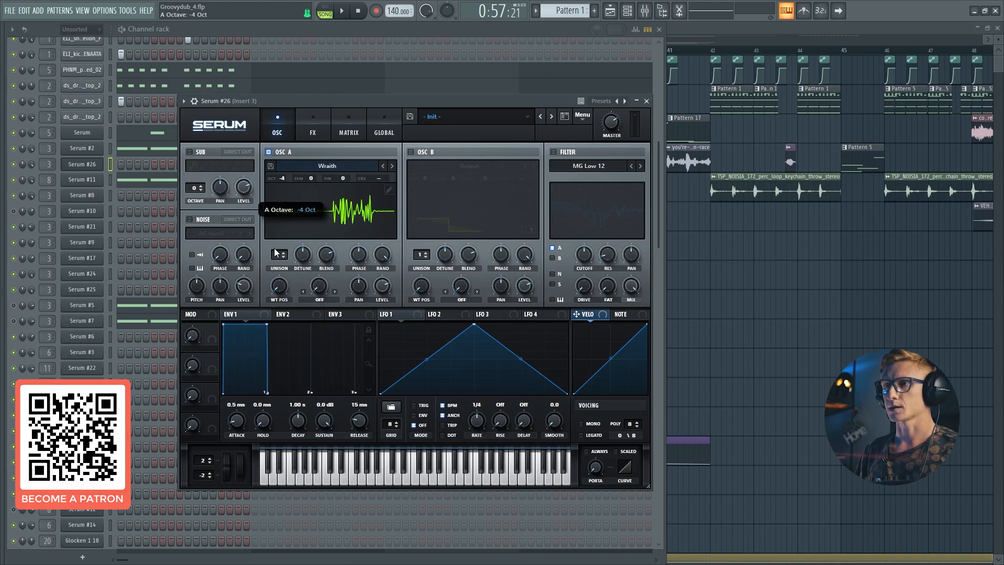
Enable oscillator B with the Analog wavetable Basic Mg, octave +2 and level 0%.
{"action": "left_click", "coordinate": [411, 152]}
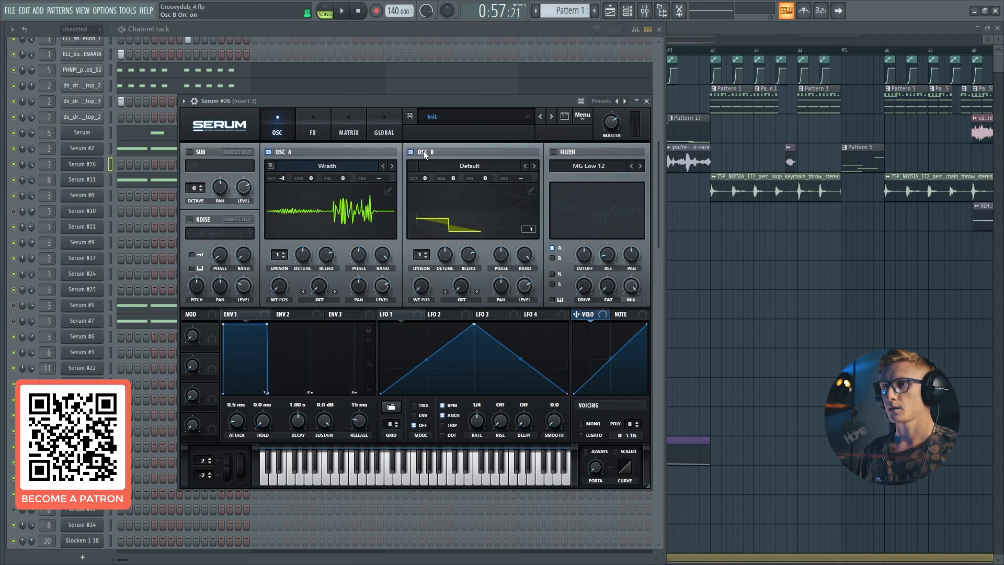
{"action": "left_click", "coordinate": [472, 169]}
{"action": "mouse_move", "coordinate": [468, 194]}
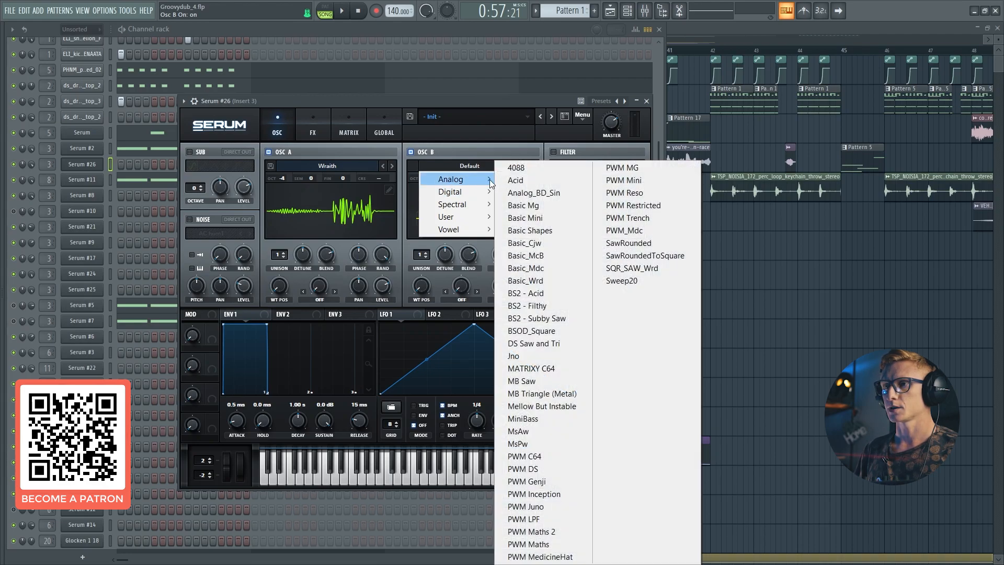
{"action": "left_click", "coordinate": [520, 205]}
{"action": "left_click_drag", "start_coordinate": [424, 176], "coordinate": [434, 158]}
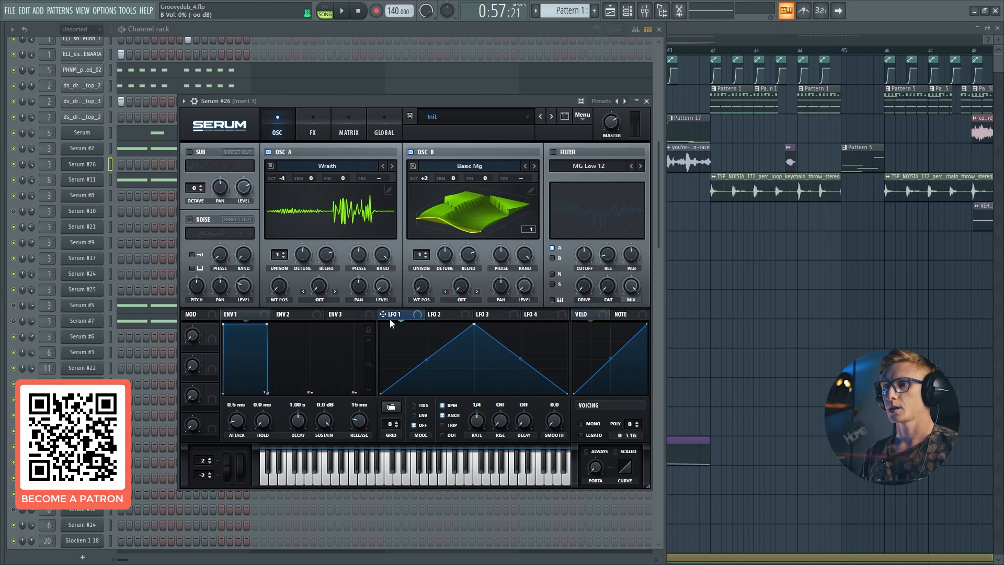
Load the user shape Chop into LFO 1.
{"action": "left_click", "coordinate": [392, 407]}
{"action": "mouse_move", "coordinate": [414, 413]}
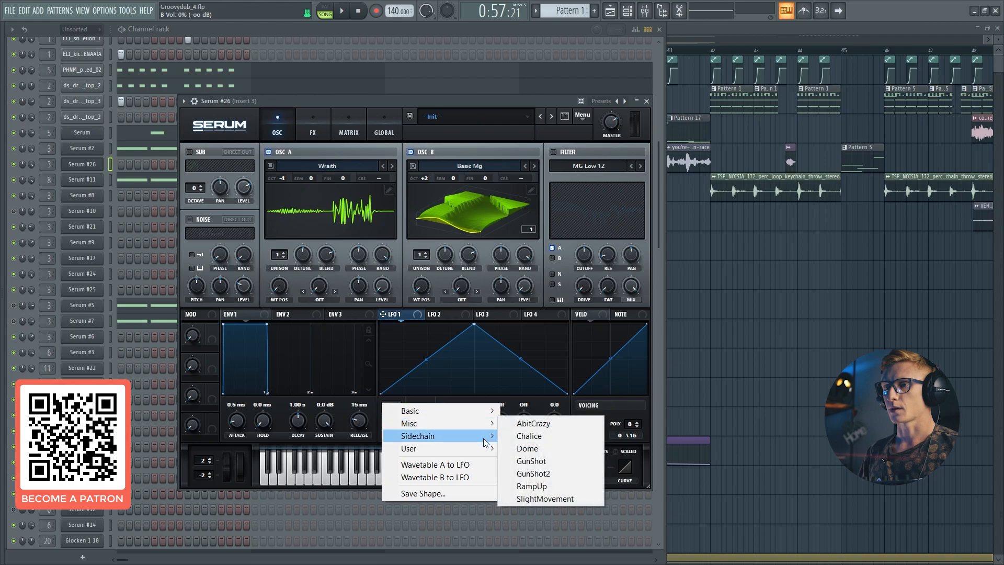
{"action": "mouse_move", "coordinate": [488, 447]}
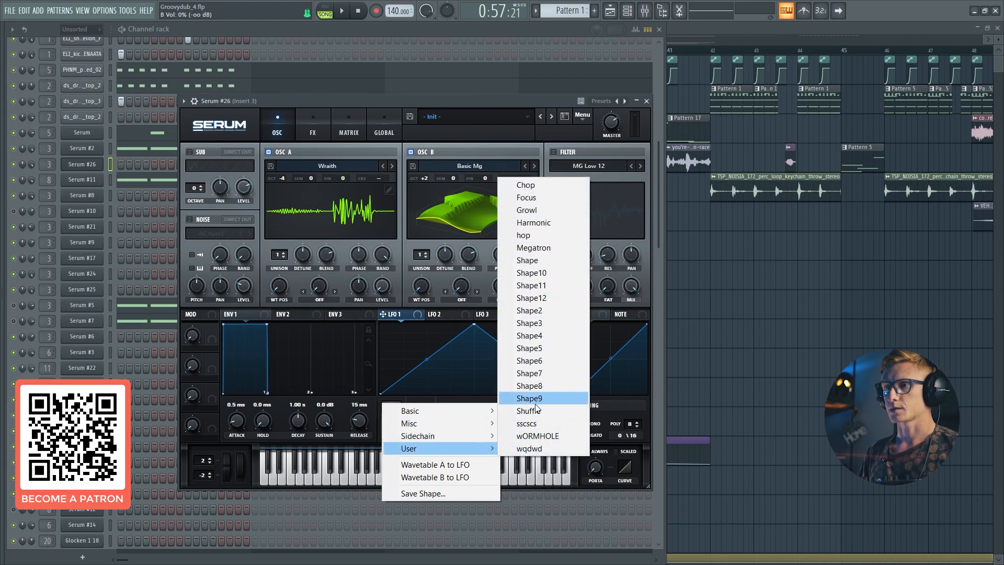
{"action": "left_click", "coordinate": [530, 189]}
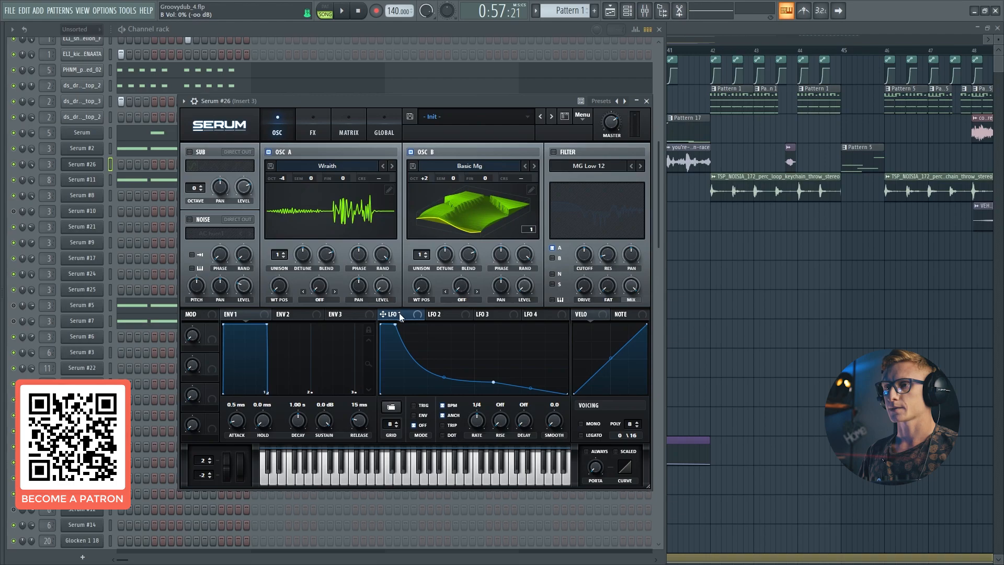
Set LFO 1 to Trig mode with triplet timing and a rate of 1/8 t.
{"action": "left_click", "coordinate": [414, 406]}
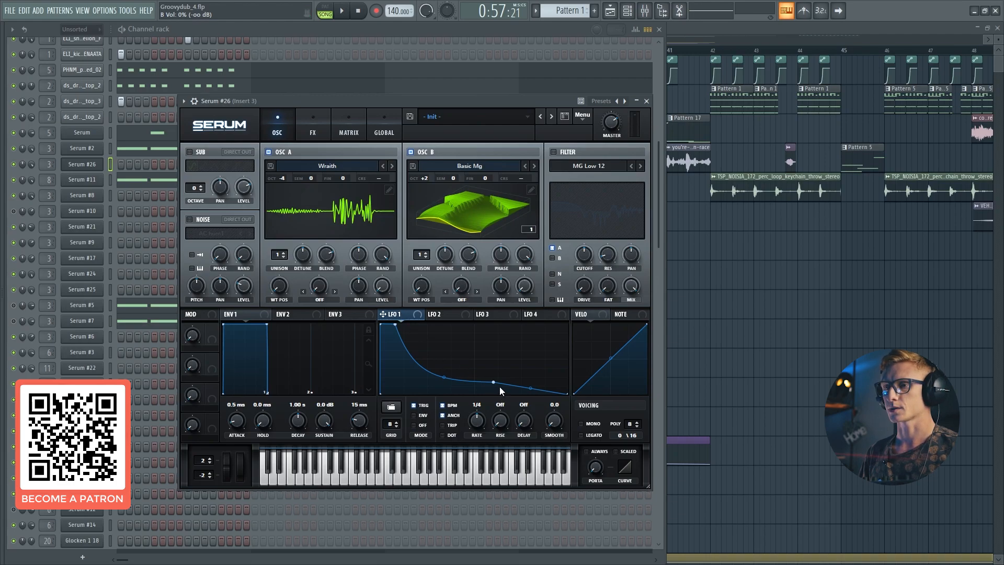
{"action": "left_click_drag", "start_coordinate": [480, 420], "coordinate": [479, 426]}
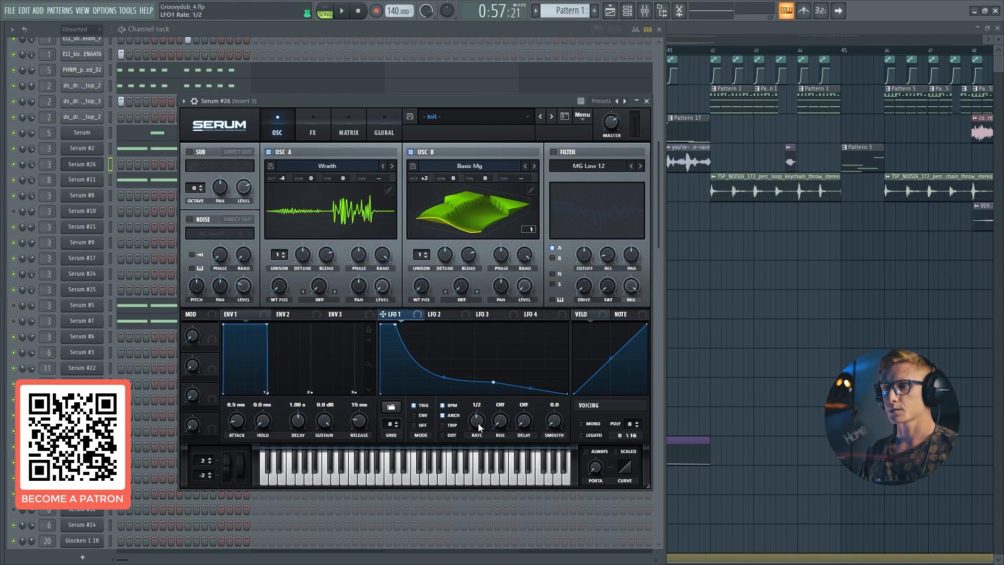
{"action": "left_click", "coordinate": [443, 425]}
{"action": "left_click_drag", "start_coordinate": [483, 419], "coordinate": [485, 417]}
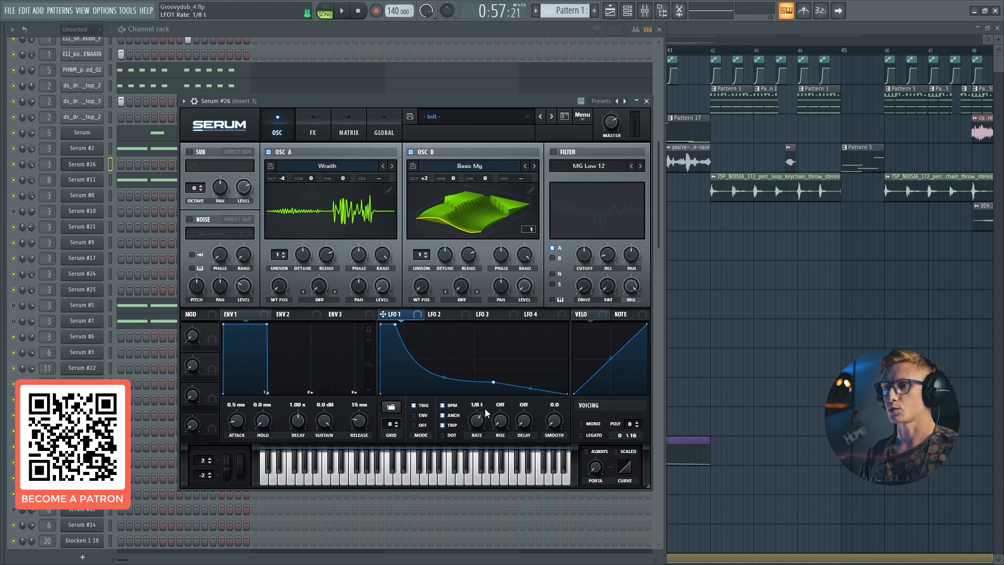
Assign LFO 1 to oscillator A's level and wavetable position, and set the wavetable position to 112.
{"action": "left_click_drag", "start_coordinate": [386, 316], "coordinate": [385, 288]}
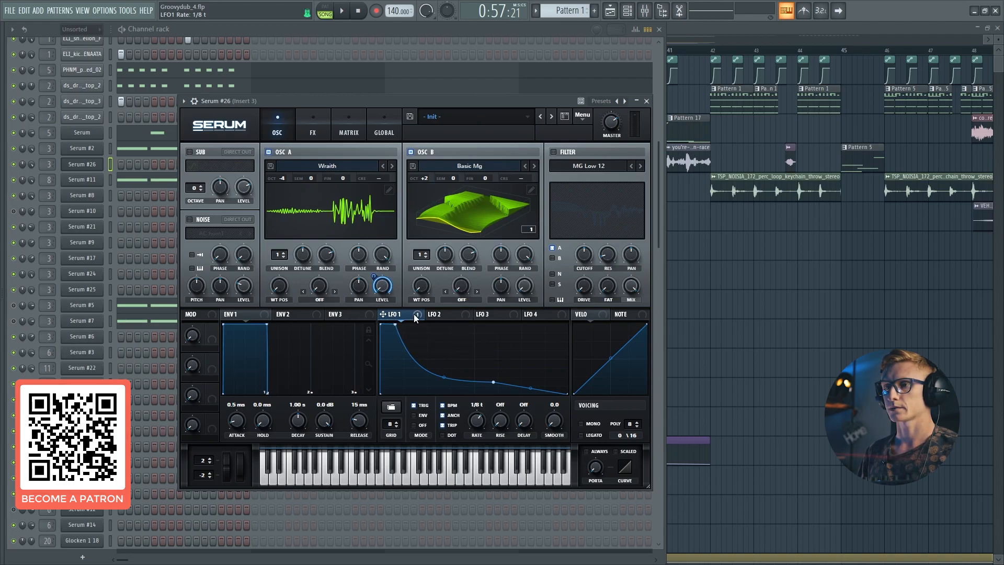
{"action": "left_click_drag", "start_coordinate": [383, 313], "coordinate": [296, 283]}
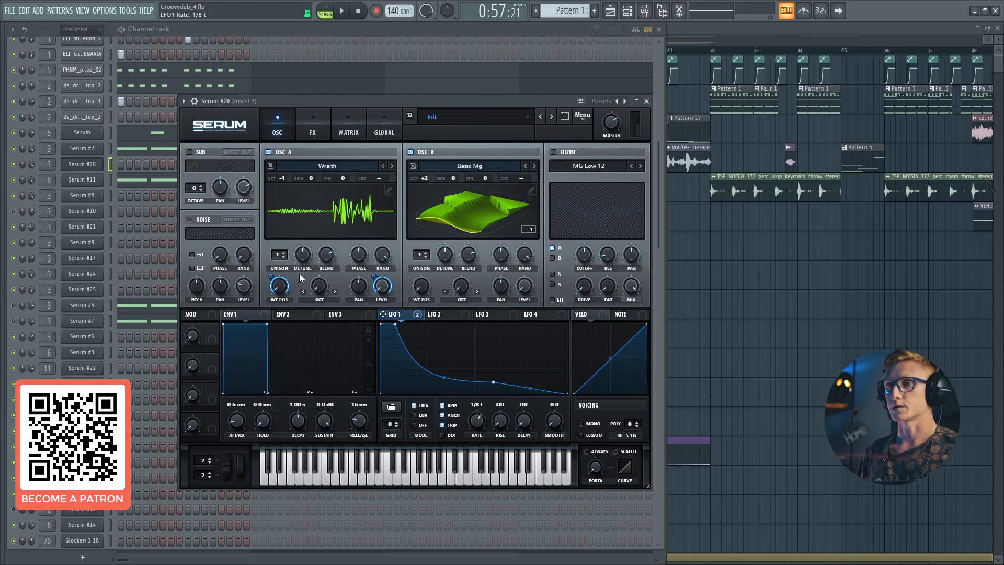
{"action": "left_click_drag", "start_coordinate": [284, 285], "coordinate": [294, 251]}
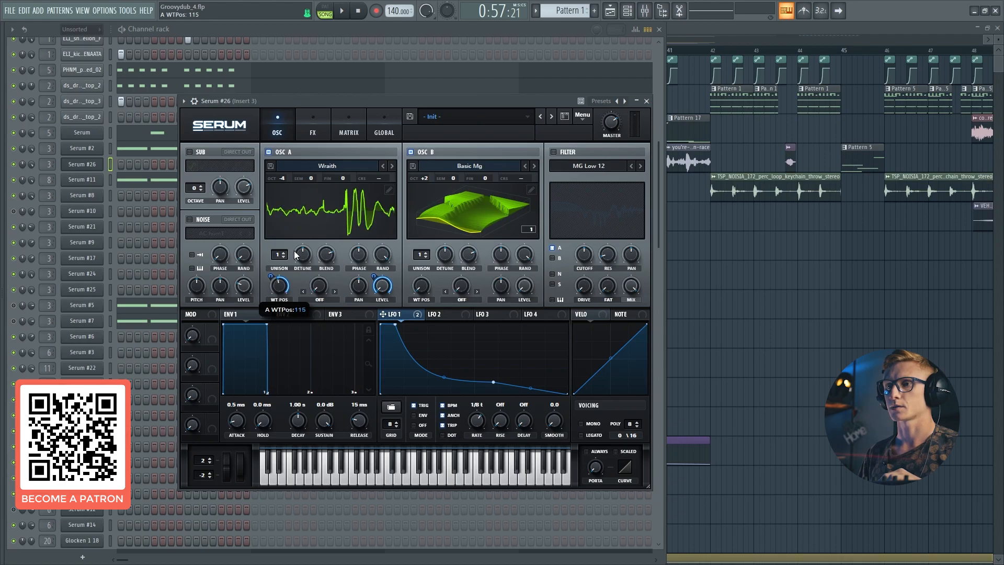
{"action": "left_click_drag", "start_coordinate": [296, 256], "coordinate": [296, 256]}
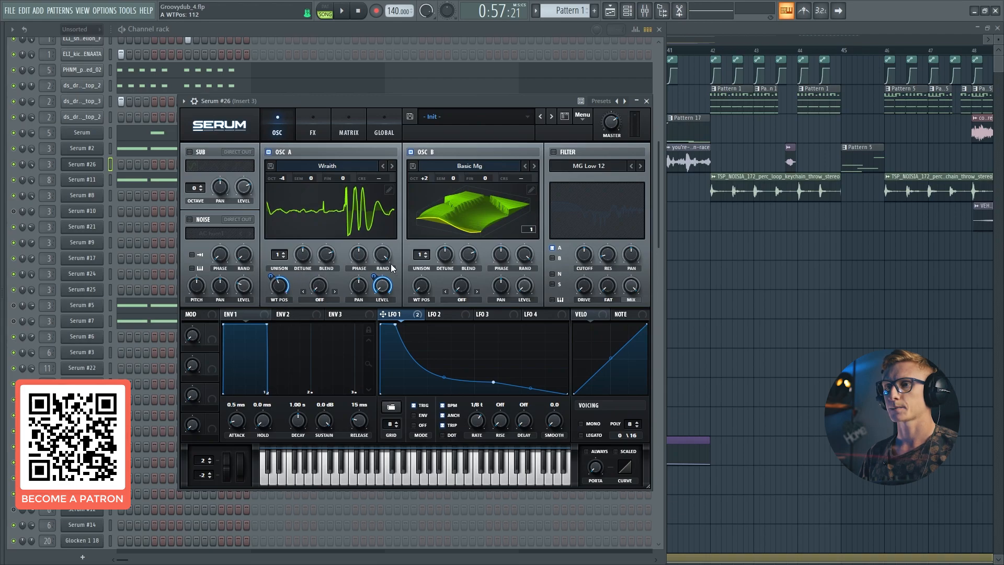
Set oscillator B's warp mode to Sync (No Window) at 1.60% and modulate the warp amount with LFO 1.
{"action": "left_click", "coordinate": [462, 299]}
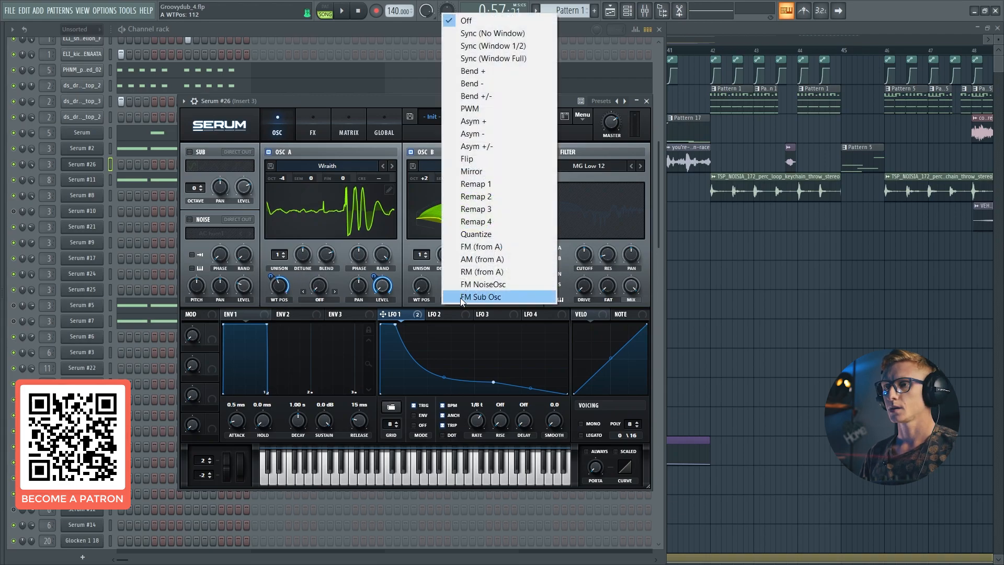
{"action": "left_click", "coordinate": [462, 34]}
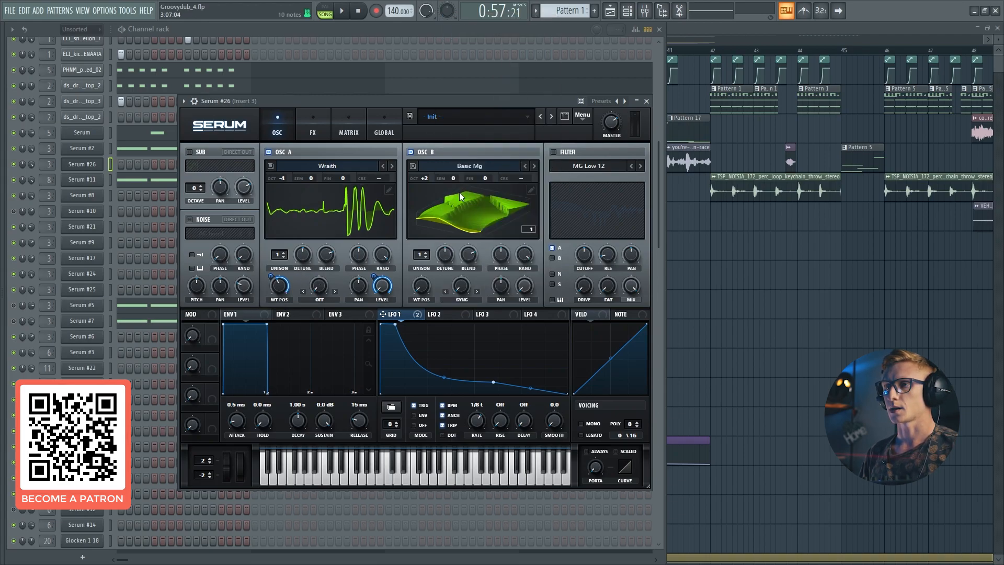
{"action": "left_click_drag", "start_coordinate": [460, 287], "coordinate": [468, 258]}
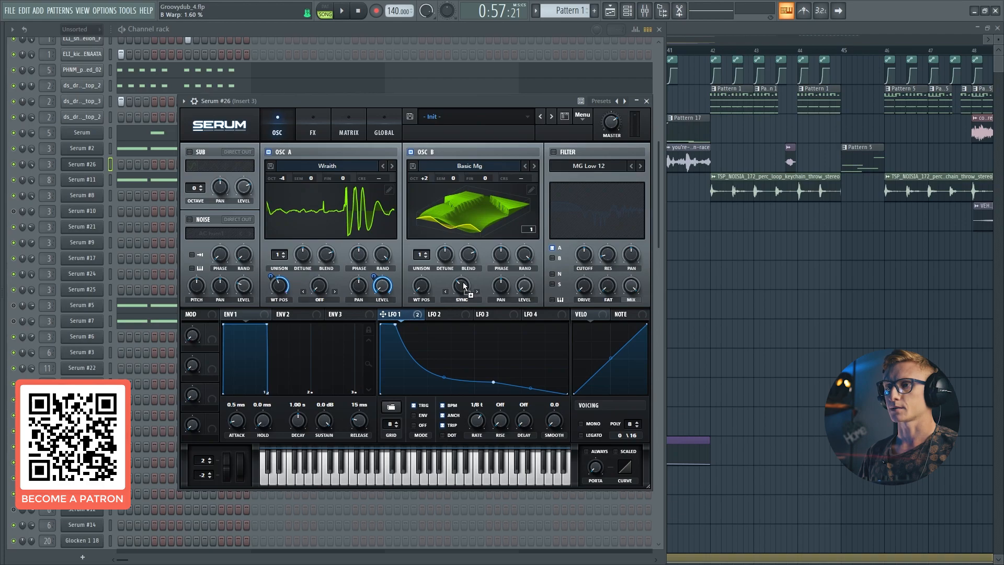
{"action": "left_click_drag", "start_coordinate": [461, 288], "coordinate": [464, 290]}
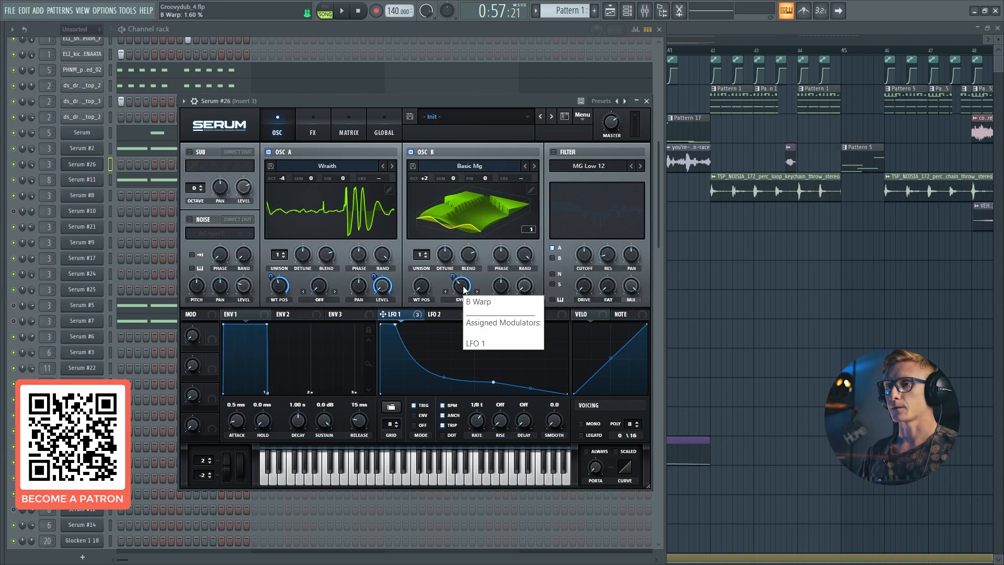
Set oscillator A's warp mode to FM (from B) and modulate the warp amount with LFO 1.
{"action": "left_click", "coordinate": [320, 300]}
{"action": "left_click", "coordinate": [324, 244]}
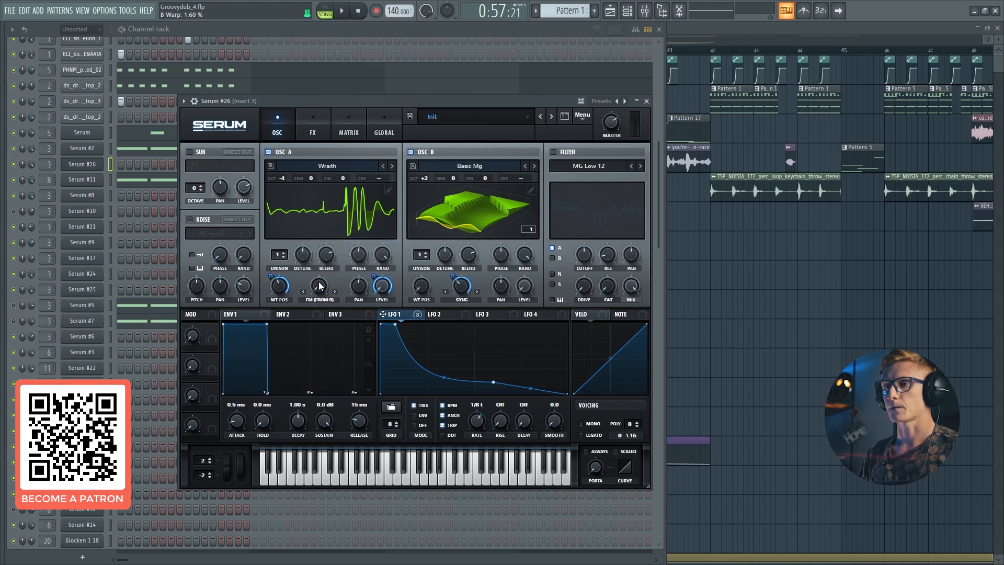
{"action": "left_click_drag", "start_coordinate": [314, 287], "coordinate": [324, 259]}
{"action": "left_click_drag", "start_coordinate": [328, 218], "coordinate": [338, 170]}
{"action": "left_click_drag", "start_coordinate": [407, 319], "coordinate": [308, 360]}
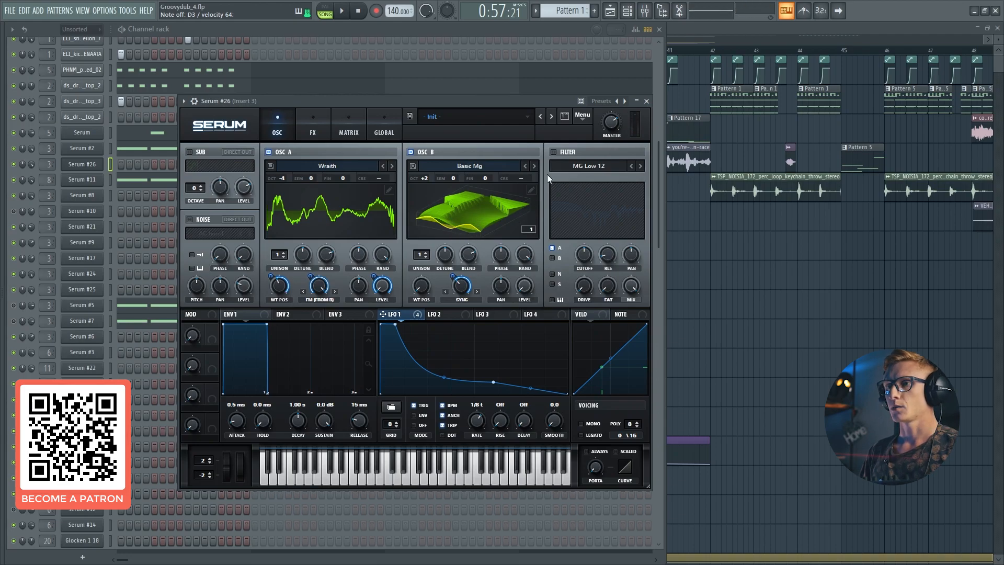
Enable the noise oscillator with the Analog sample J106 and set its pitch to 75%.
{"action": "left_click", "coordinate": [207, 224]}
{"action": "left_click", "coordinate": [212, 234]}
{"action": "mouse_move", "coordinate": [237, 250]}
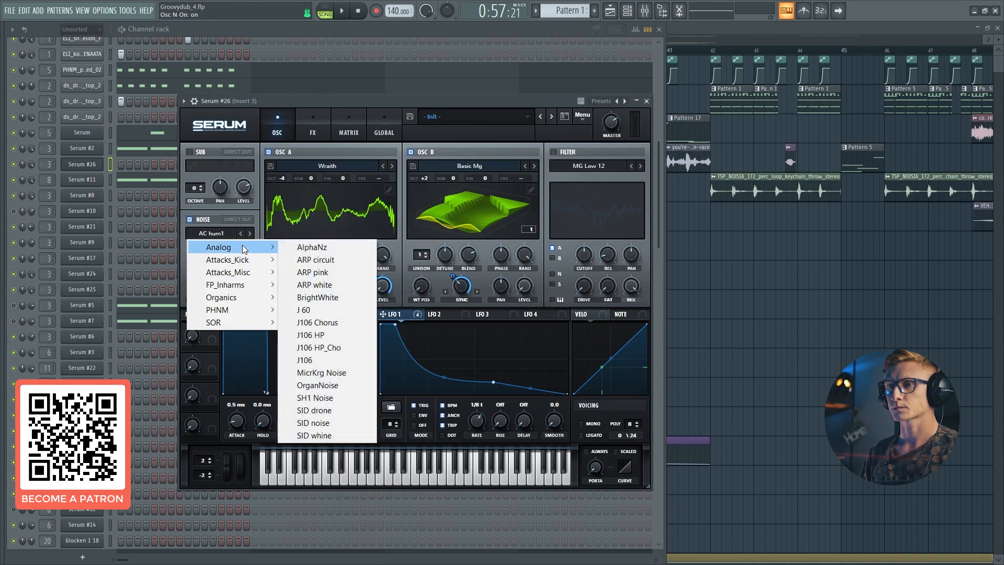
{"action": "left_click", "coordinate": [328, 365]}
{"action": "mouse_move", "coordinate": [204, 285]}
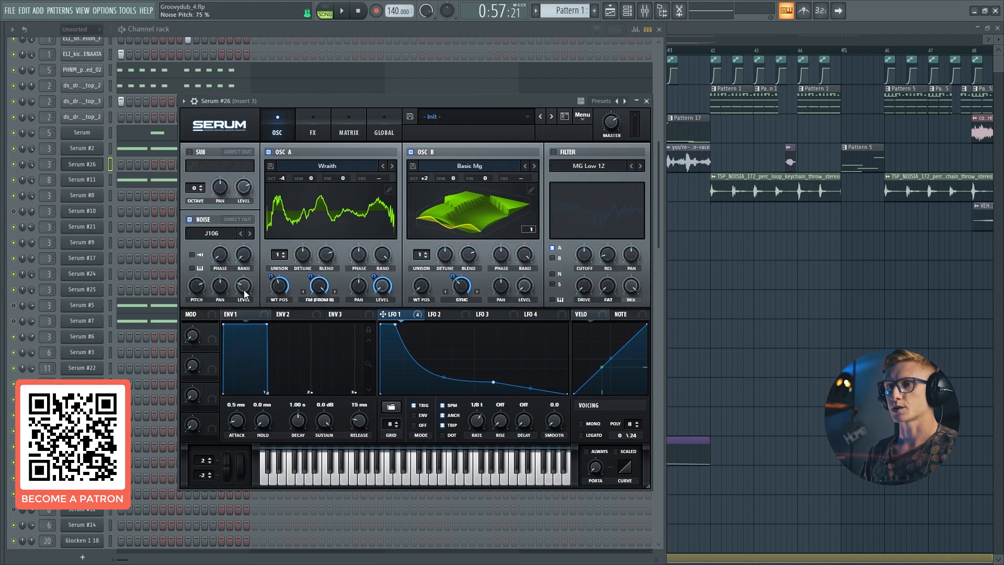
Set the noise level to 0%, modulate it with LFO 1, and switch the noise off and on to compare.
{"action": "left_click_drag", "start_coordinate": [247, 291], "coordinate": [248, 344]}
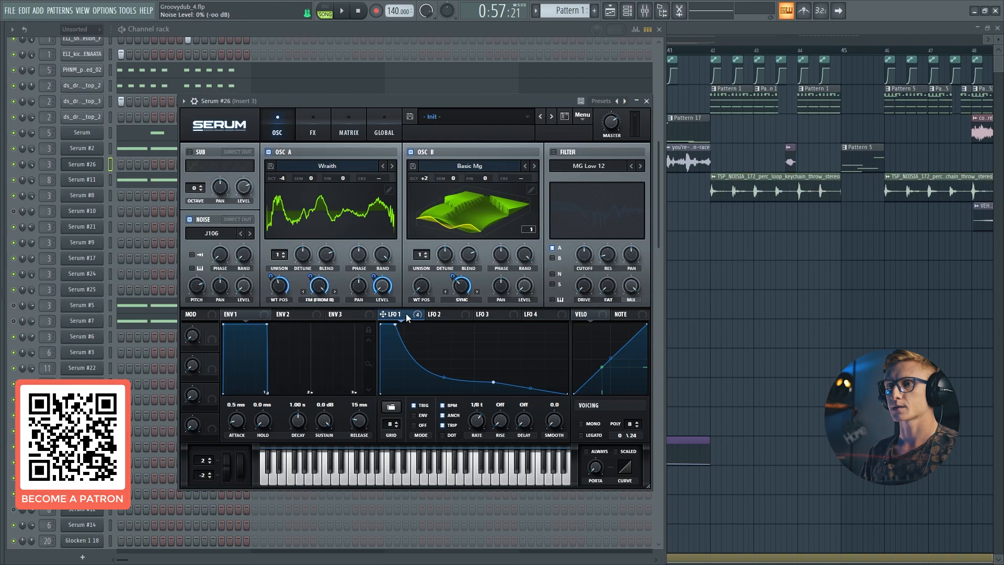
{"action": "left_click_drag", "start_coordinate": [299, 290], "coordinate": [247, 281]}
{"action": "right_click", "coordinate": [244, 285]}
{"action": "key", "text": "Escape"}
{"action": "left_click", "coordinate": [204, 220]}
{"action": "left_click", "coordinate": [205, 224]}
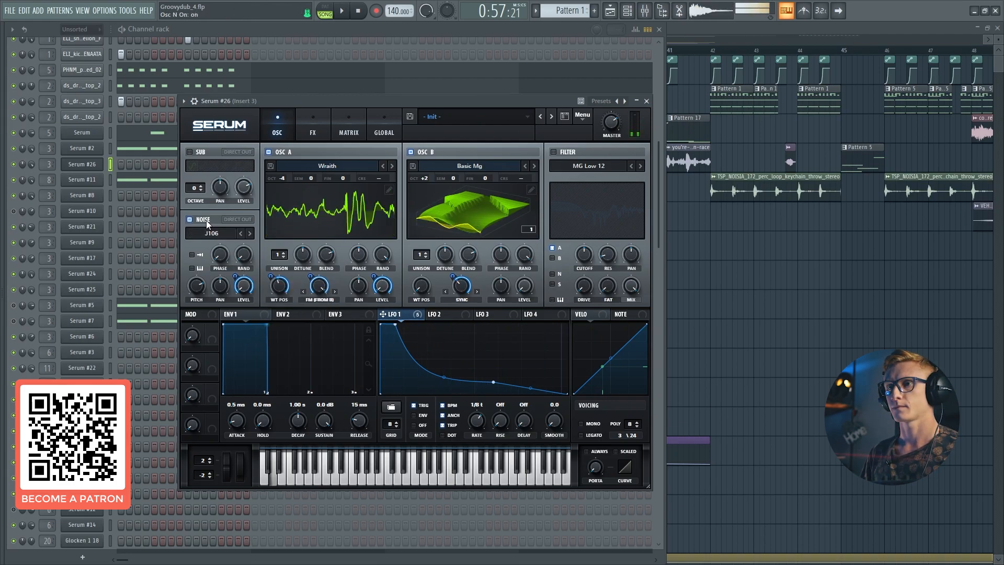
Enable the filter, choose the Combs type and lower its cutoff to 92 Hz.
{"action": "left_click", "coordinate": [563, 152]}
{"action": "left_click", "coordinate": [582, 165]}
{"action": "mouse_move", "coordinate": [590, 183]}
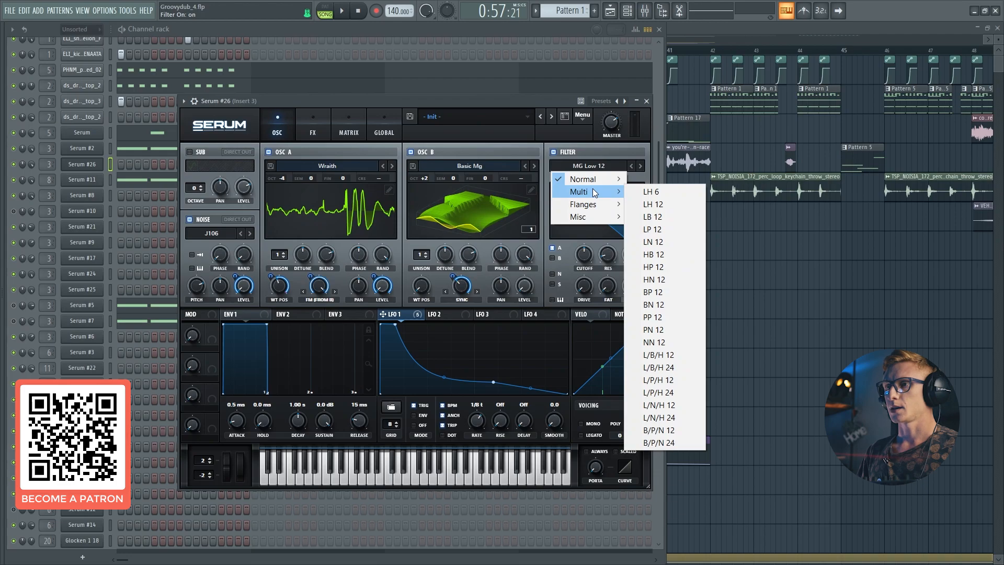
{"action": "mouse_move", "coordinate": [593, 216]}
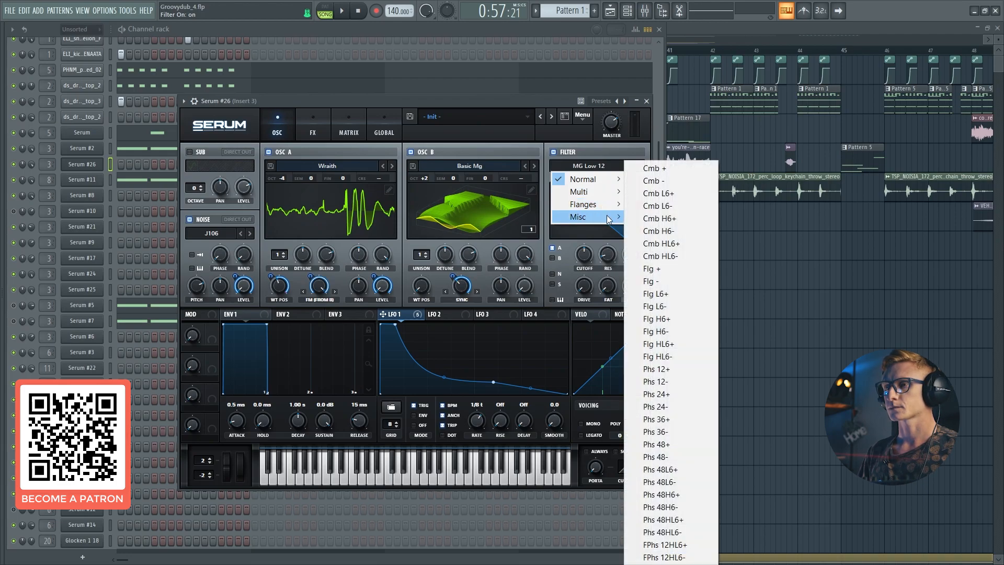
{"action": "left_click", "coordinate": [657, 330]}
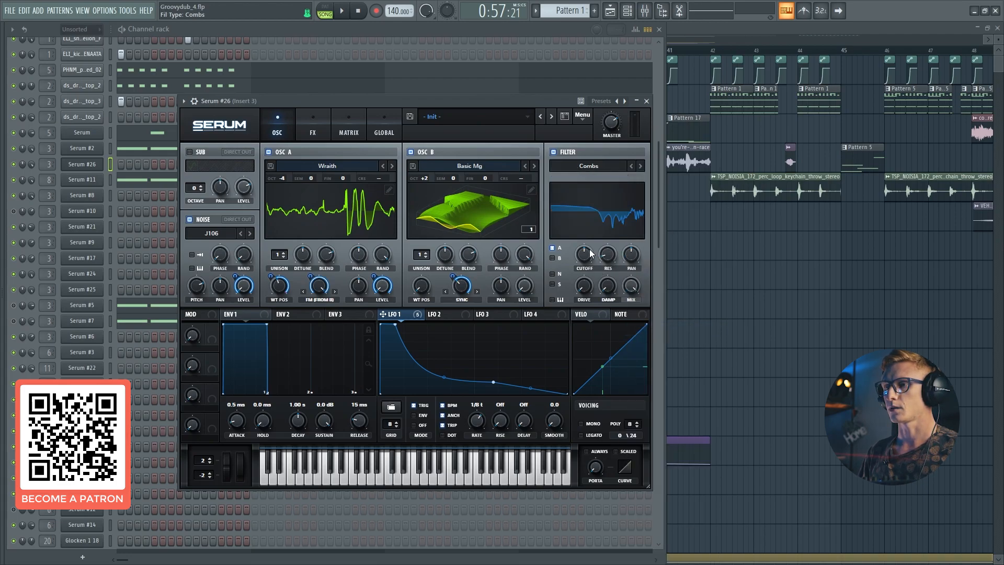
{"action": "left_click", "coordinate": [588, 255]}
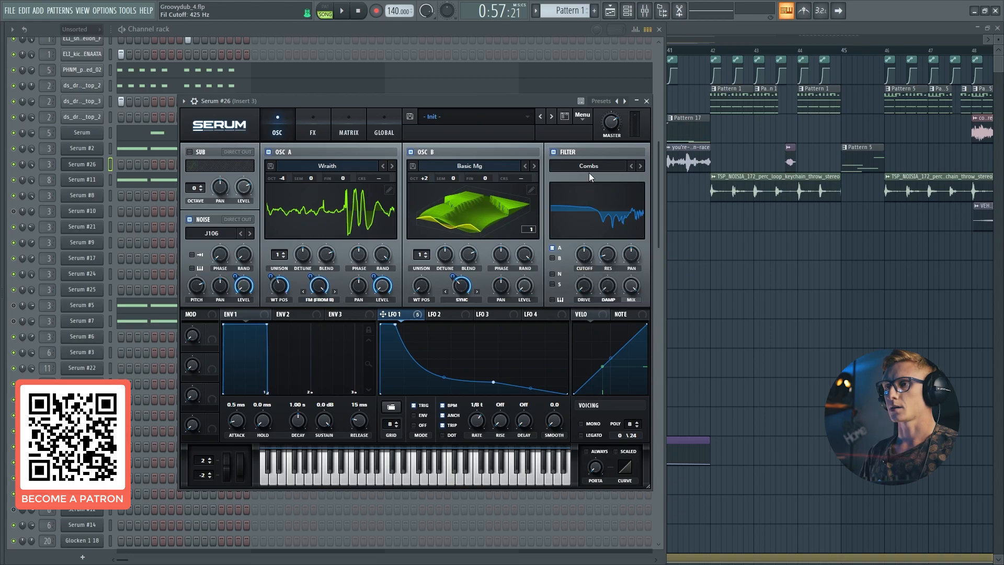
{"action": "left_click_drag", "start_coordinate": [585, 263], "coordinate": [587, 284]}
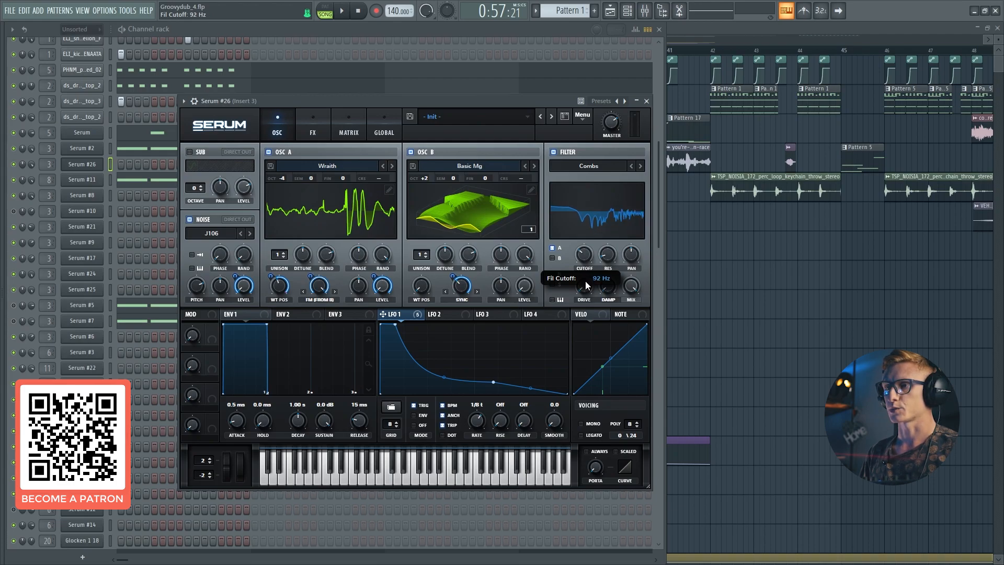
Set the filter cutoff to 93 Hz and modulate the filter's cutoff and resonance with LFO 1.
{"action": "left_click_drag", "start_coordinate": [586, 285], "coordinate": [584, 281]}
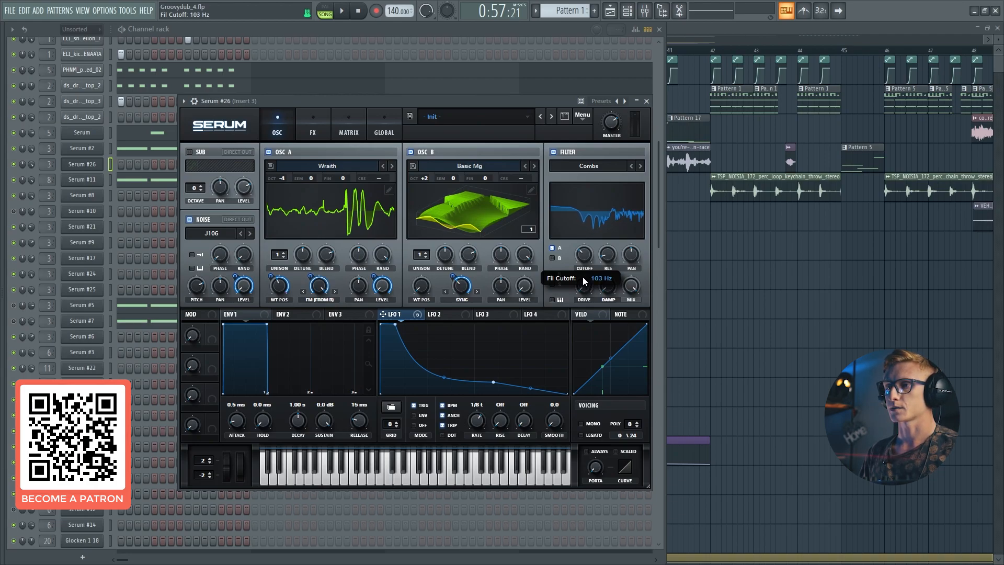
{"action": "left_click_drag", "start_coordinate": [583, 276], "coordinate": [582, 278]}
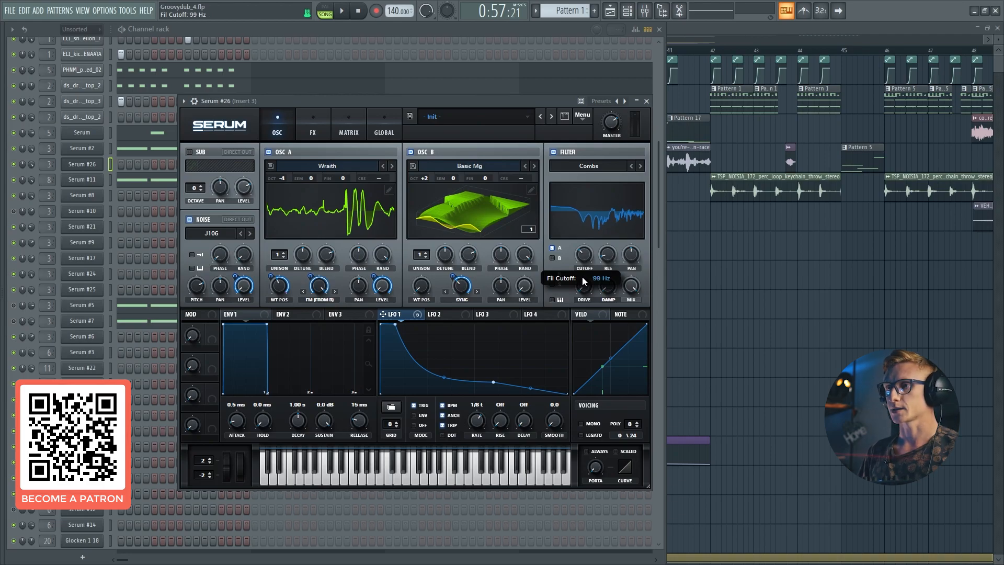
{"action": "double_click", "coordinate": [587, 257]}
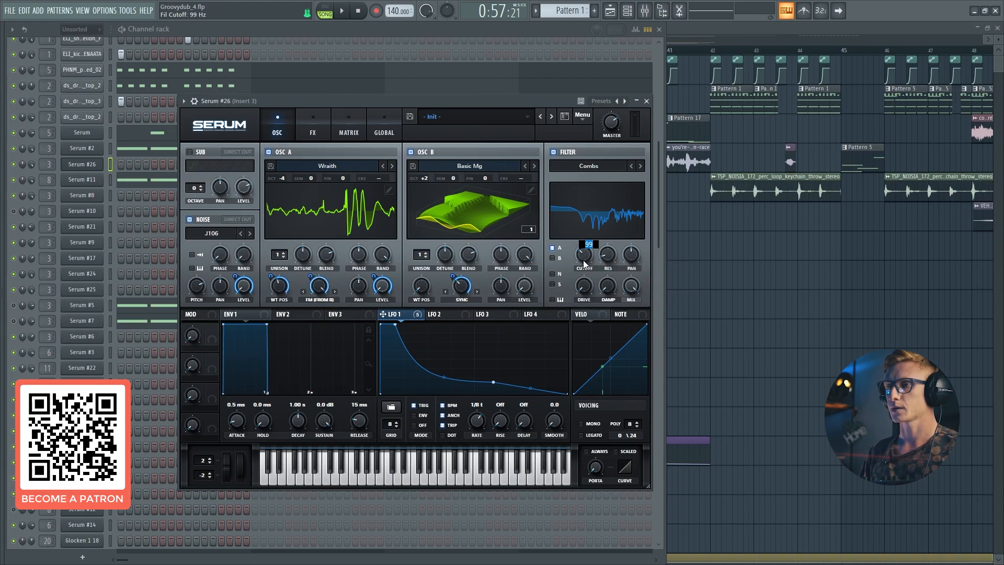
{"action": "type", "text": "93"}
{"action": "key", "text": "Return"}
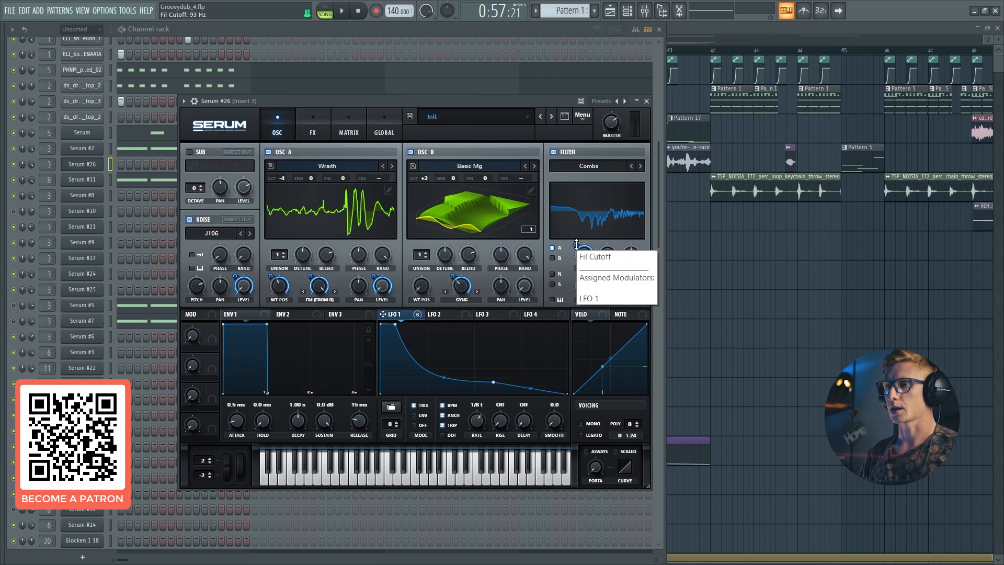
{"action": "left_click_drag", "start_coordinate": [576, 244], "coordinate": [572, 262]}
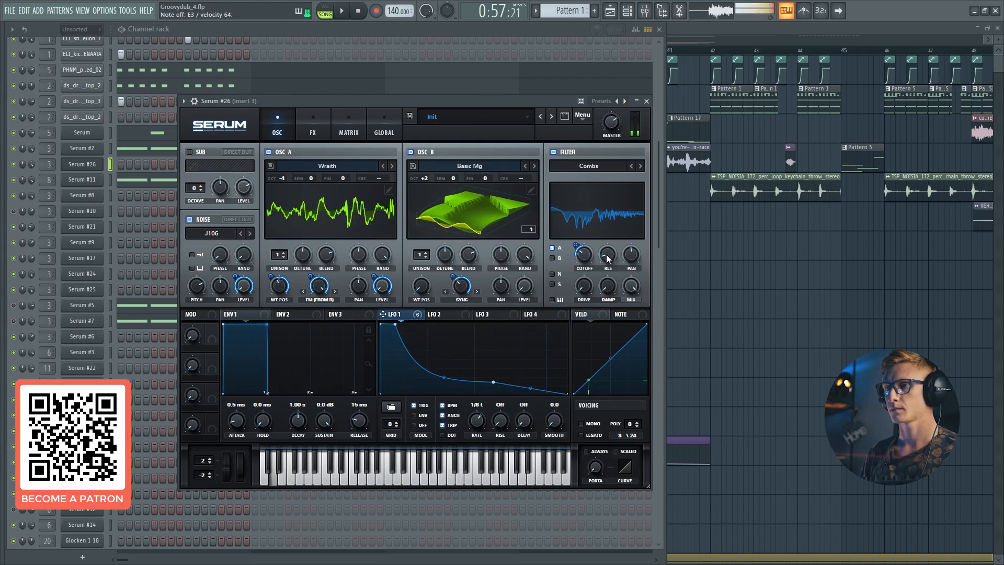
{"action": "left_click_drag", "start_coordinate": [383, 314], "coordinate": [594, 298]}
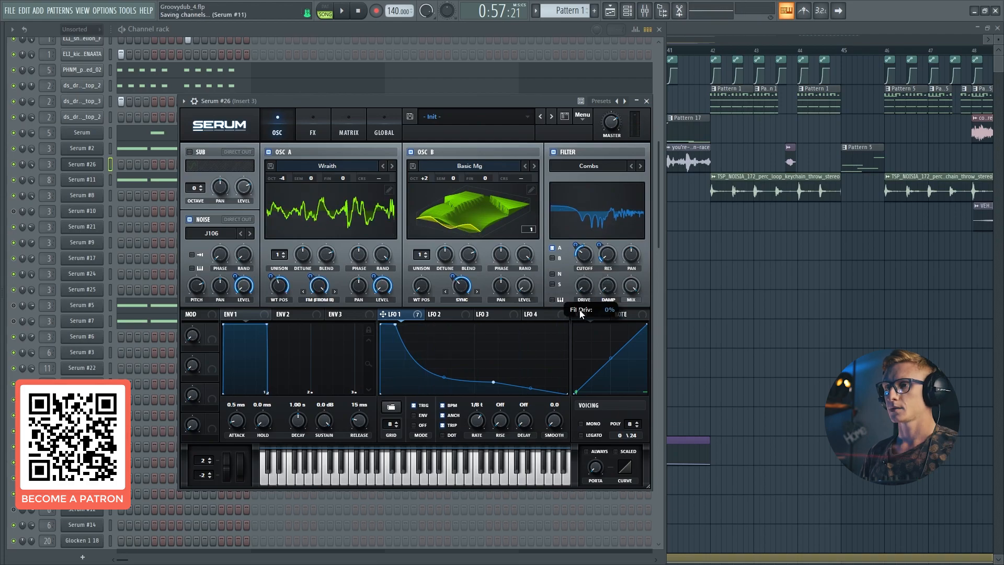
Set the filter drive to 15% and modulate it with LFO 1 by an amount of 26.
{"action": "scroll", "coordinate": [584, 285], "scroll_direction": "up", "scroll_amount": 5}
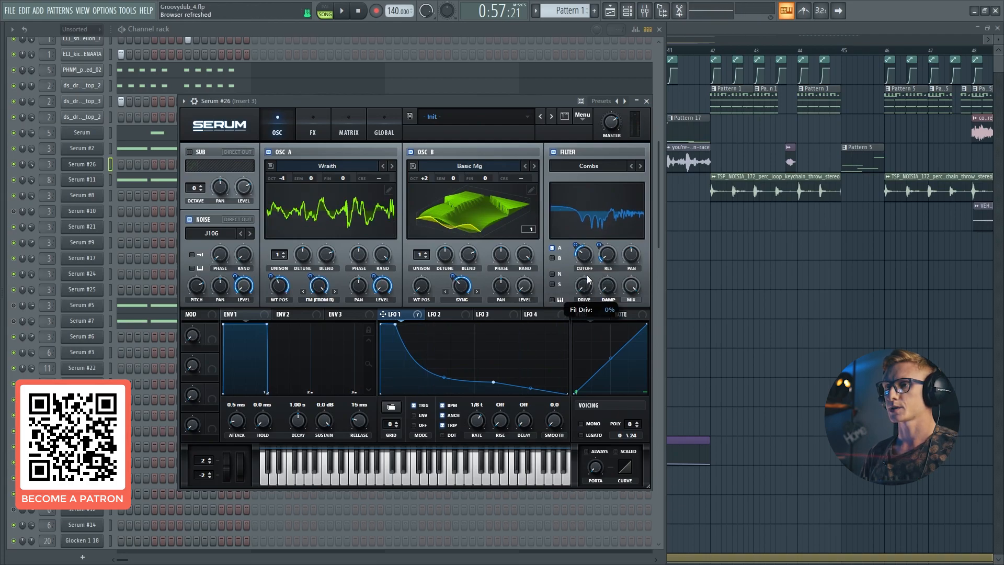
{"action": "left_click_drag", "start_coordinate": [586, 290], "coordinate": [585, 294]}
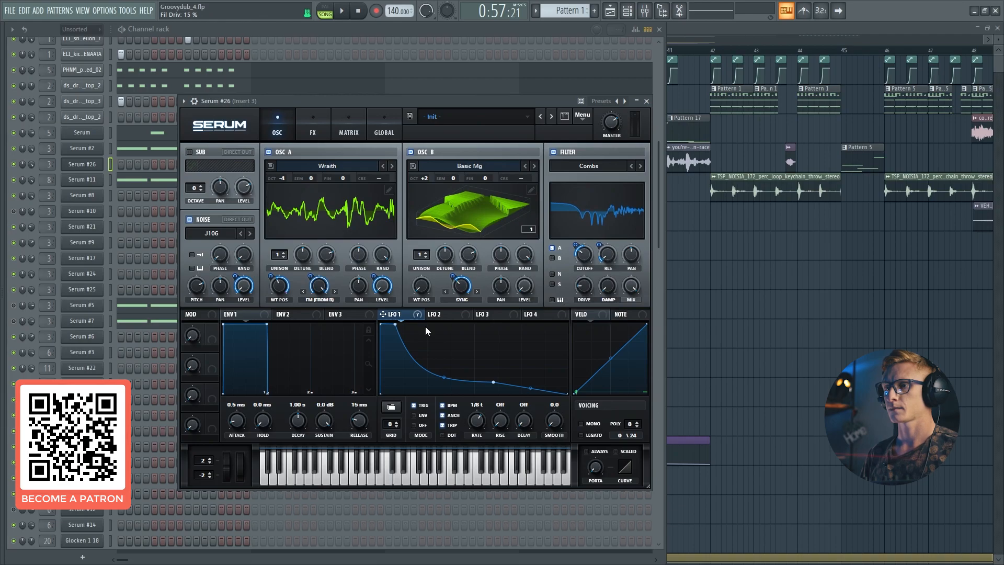
{"action": "left_click_drag", "start_coordinate": [583, 285], "coordinate": [572, 308]}
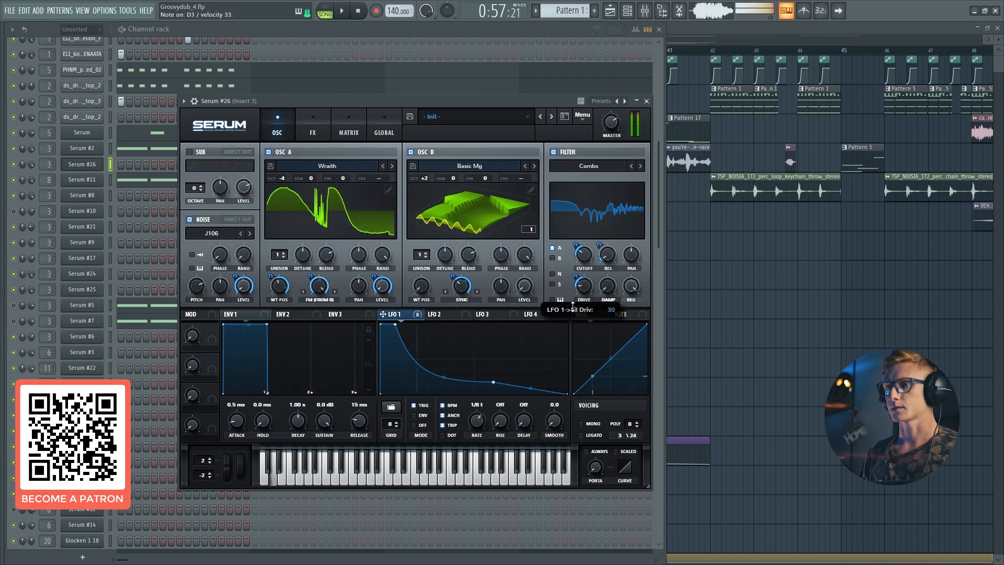
{"action": "left_click_drag", "start_coordinate": [573, 308], "coordinate": [572, 310]}
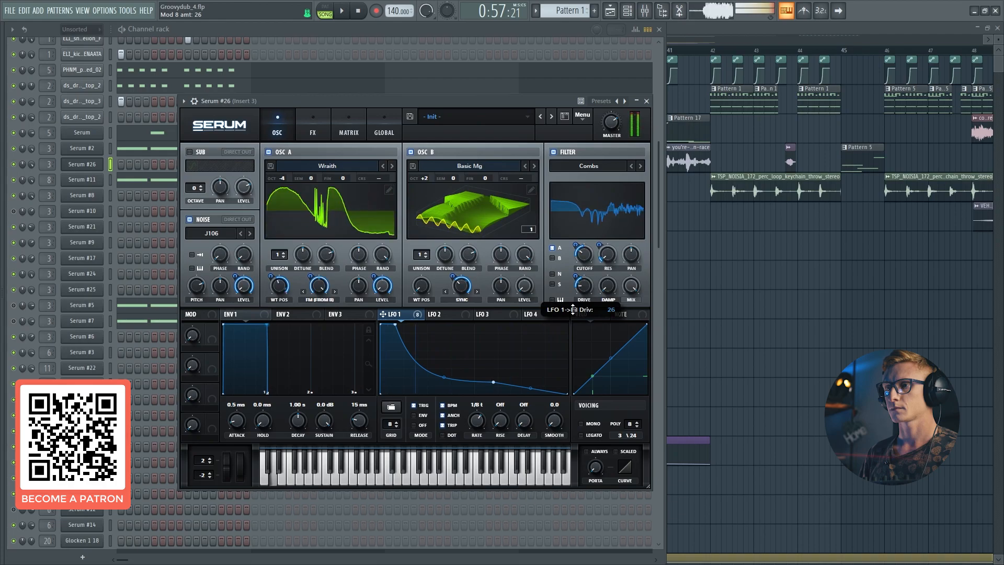
Shape LFO 2 as a rising ramp in Trig mode at a 1/2 rate and use it to modulate oscillator B's sync warp.
{"action": "left_click", "coordinate": [442, 314]}
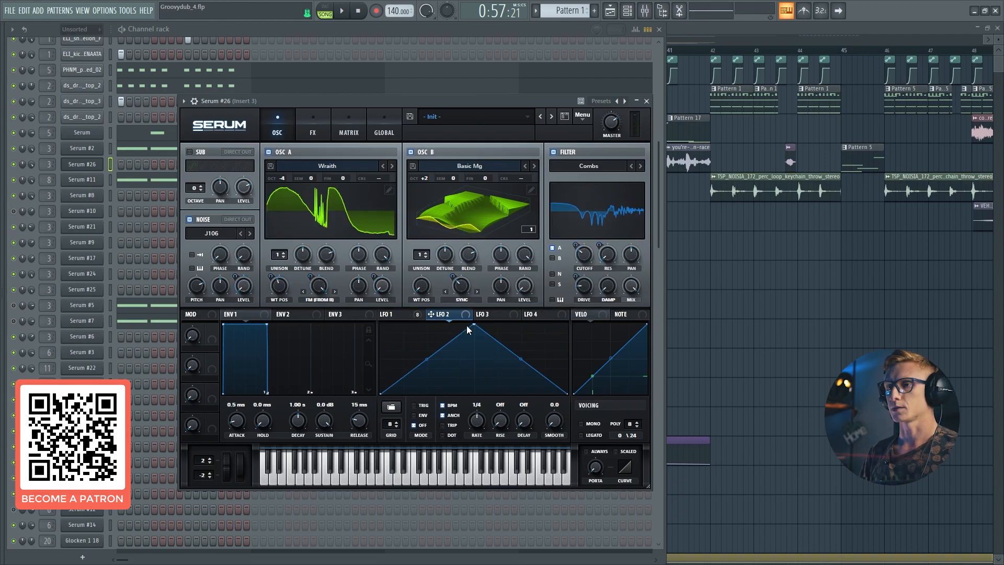
{"action": "left_click_drag", "start_coordinate": [481, 329], "coordinate": [638, 303]}
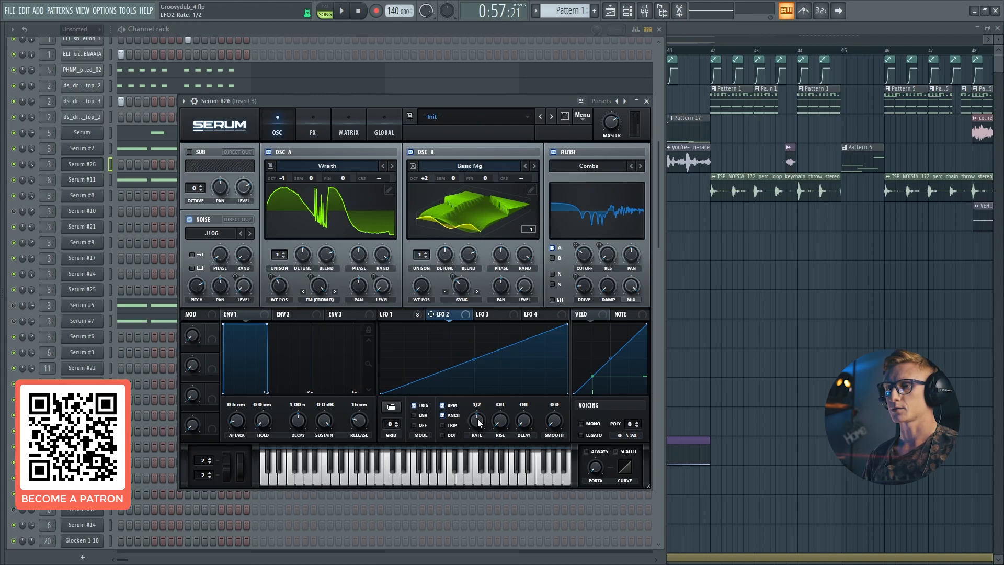
{"action": "left_click_drag", "start_coordinate": [457, 286], "coordinate": [457, 287]}
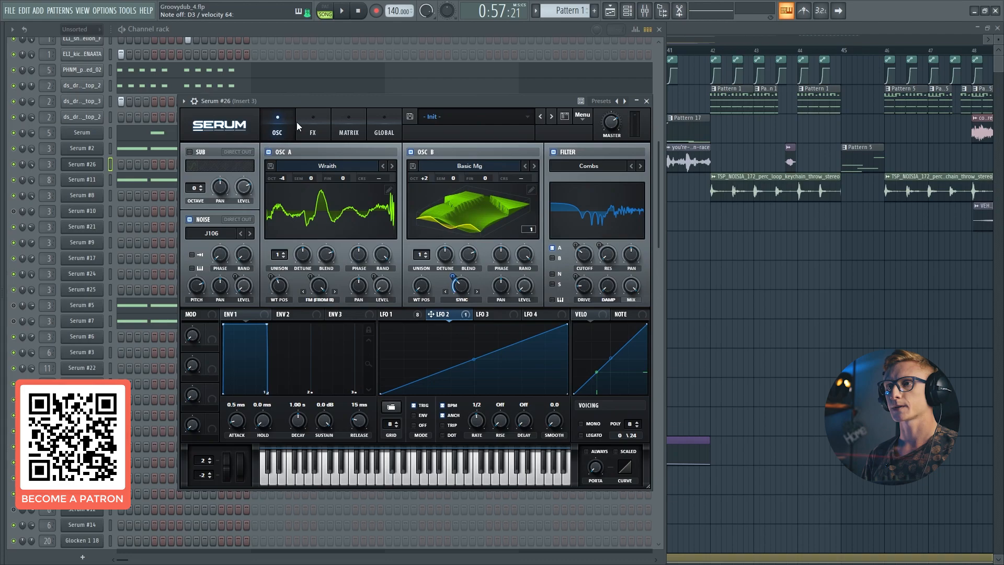
Enable Hyper/Dimension with hyper mix at 0% and dimension mix at 21%, and modulate both mixes with LFO 1.
{"action": "left_click", "coordinate": [313, 128]}
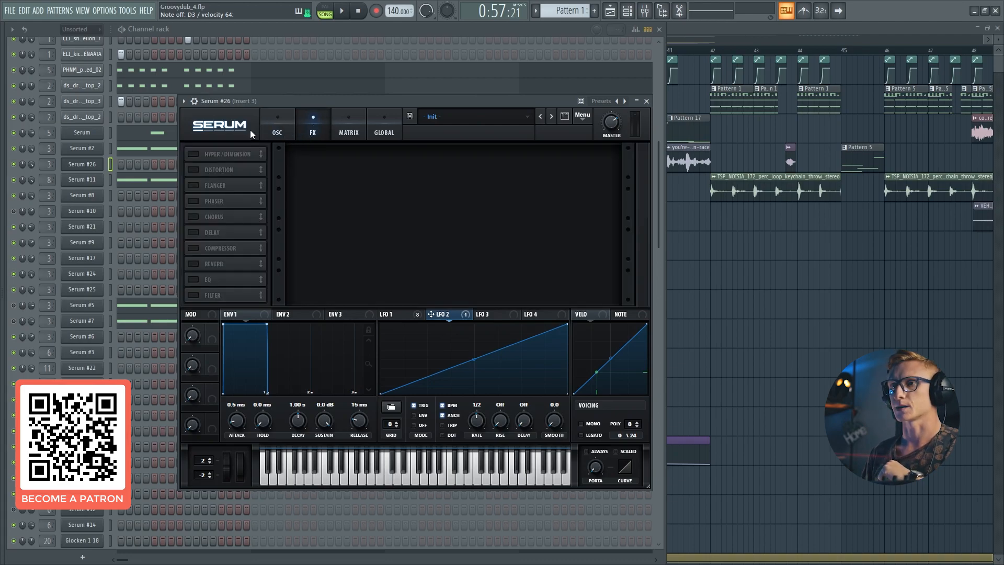
{"action": "left_click", "coordinate": [193, 155]}
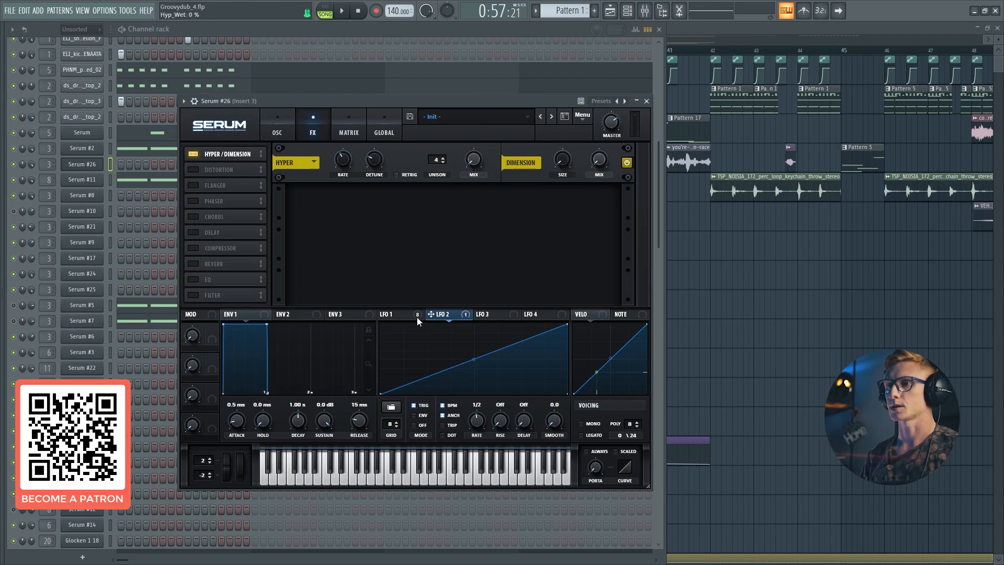
{"action": "left_click", "coordinate": [393, 315]}
{"action": "left_click_drag", "start_coordinate": [473, 138], "coordinate": [467, 152]}
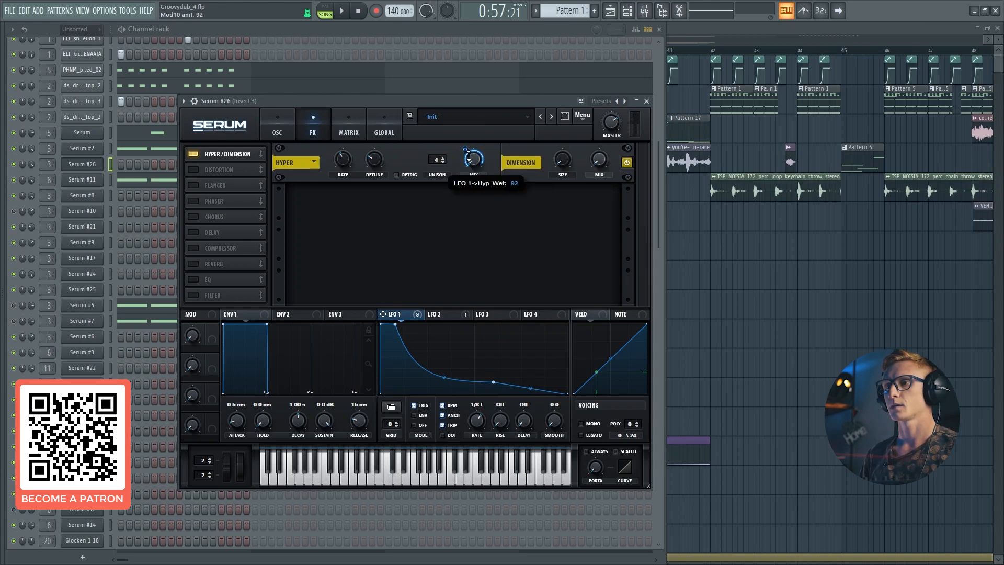
{"action": "mouse_move", "coordinate": [470, 163]}
{"action": "left_mouse_down"}
{"action": "mouse_move", "coordinate": [470, 187]}
{"action": "mouse_move", "coordinate": [465, 155]}
{"action": "left_mouse_up"}
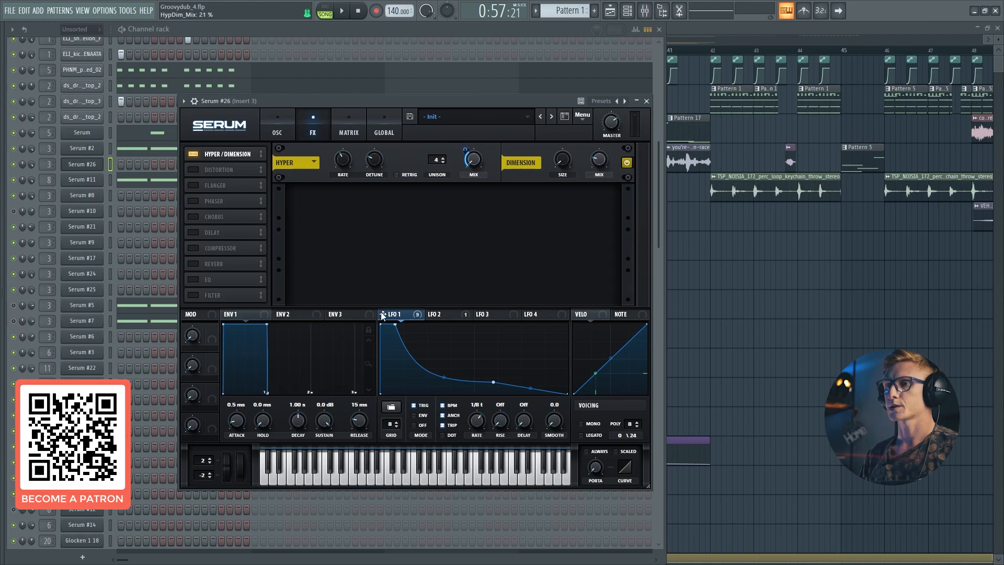
{"action": "left_click_drag", "start_coordinate": [597, 160], "coordinate": [598, 163]}
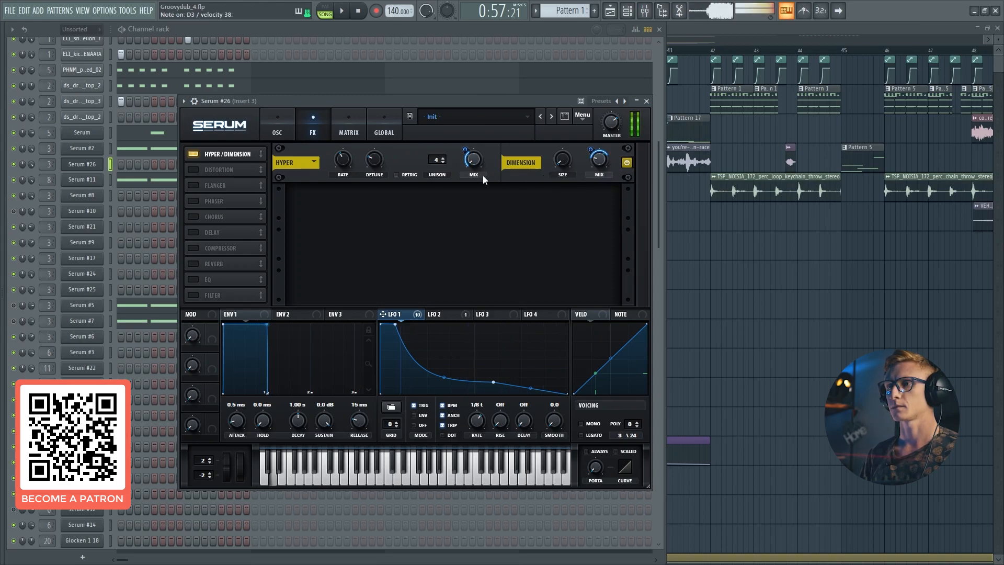
Enable the distortion effect in SoftClip mode and set its drive to 79%.
{"action": "left_click", "coordinate": [195, 171]}
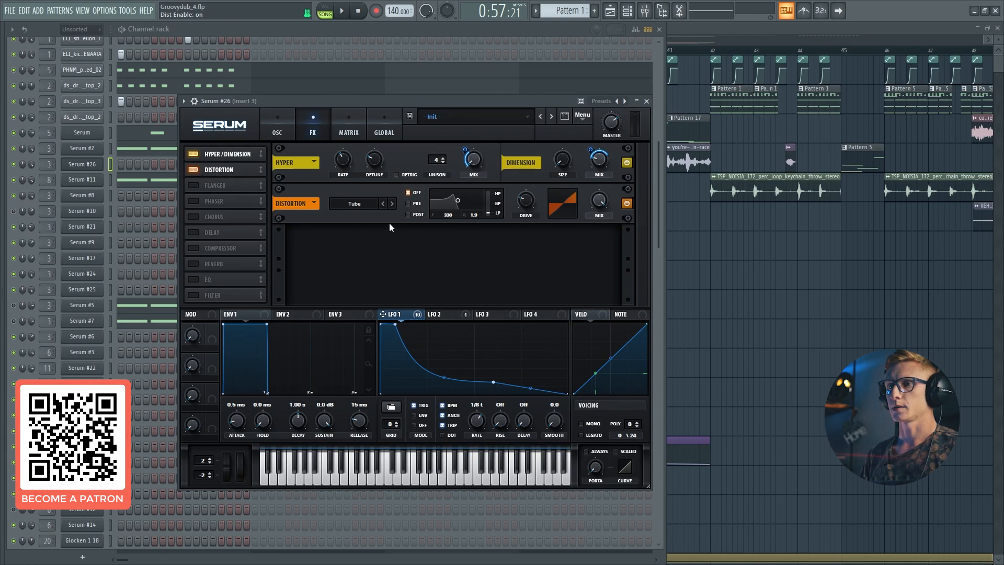
{"action": "left_click", "coordinate": [361, 204]}
{"action": "left_click", "coordinate": [357, 230]}
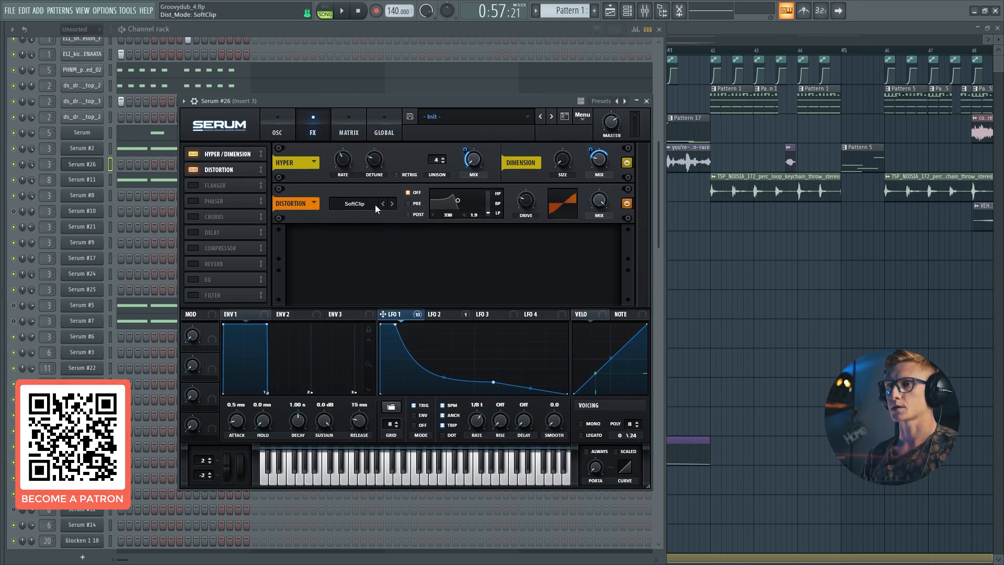
{"action": "mouse_move", "coordinate": [532, 199]}
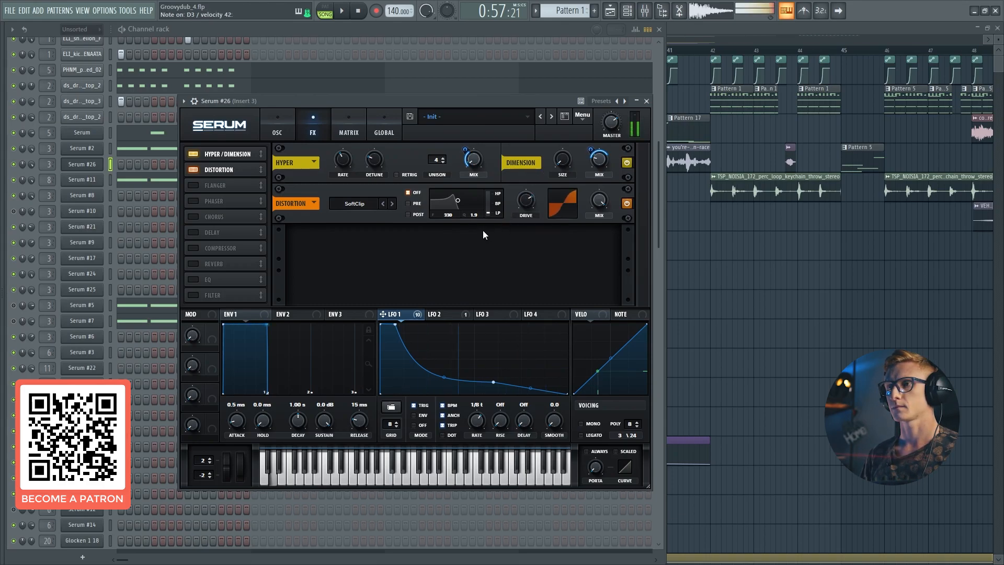
{"action": "mouse_move", "coordinate": [524, 199]}
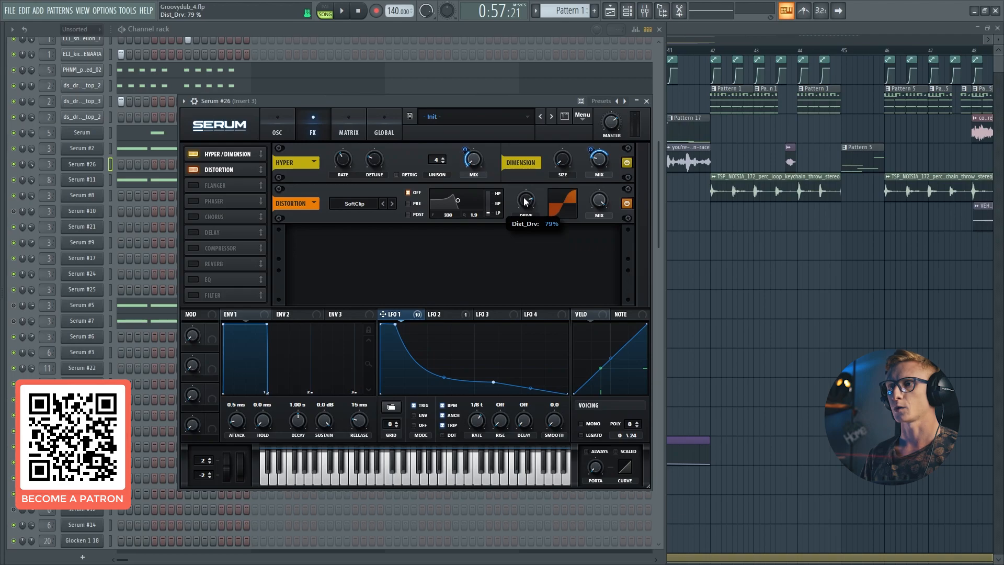
Enable the flanger and set its mix to 30%.
{"action": "left_click", "coordinate": [193, 186]}
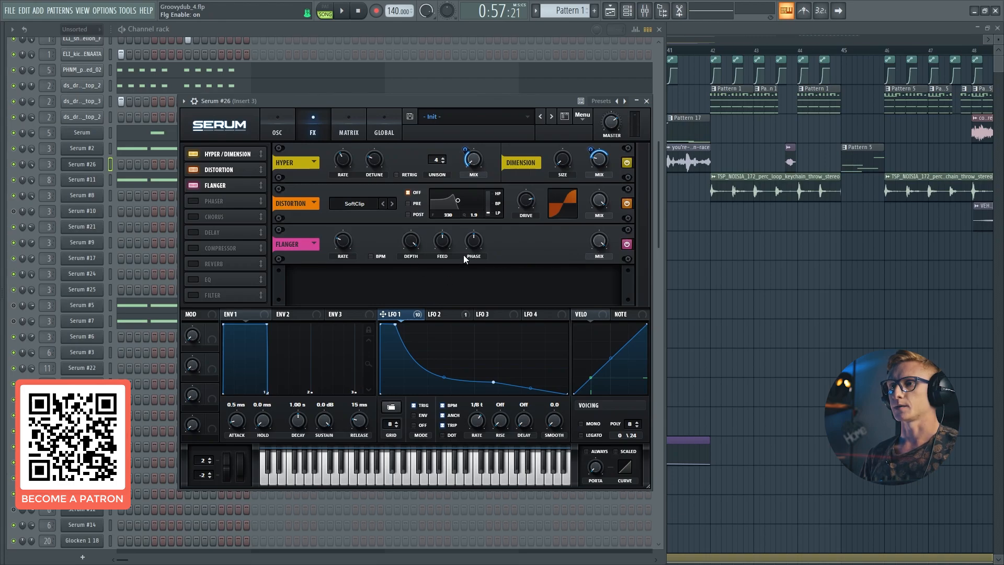
{"action": "left_click_drag", "start_coordinate": [594, 250], "coordinate": [596, 265]}
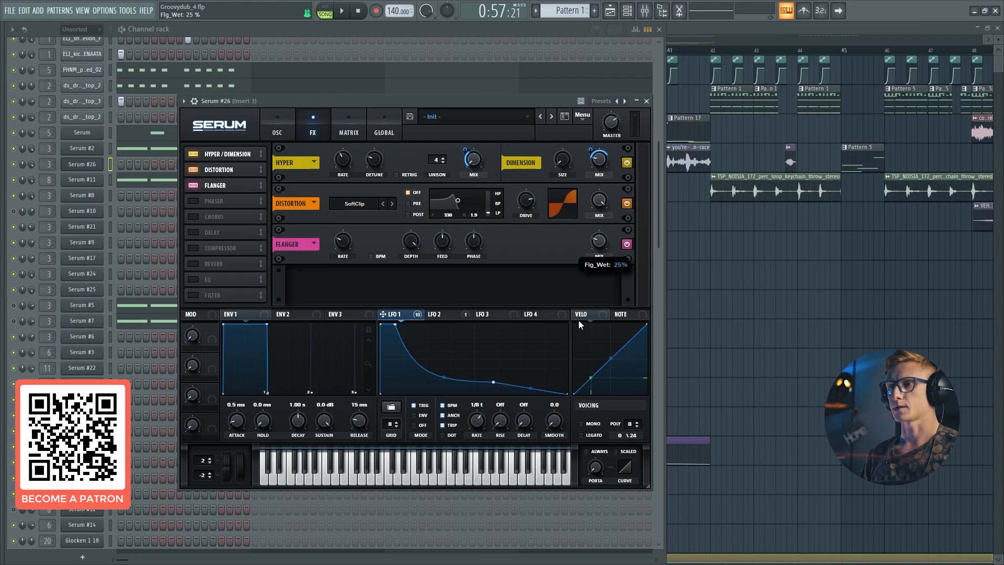
{"action": "left_click_drag", "start_coordinate": [601, 235], "coordinate": [604, 229]}
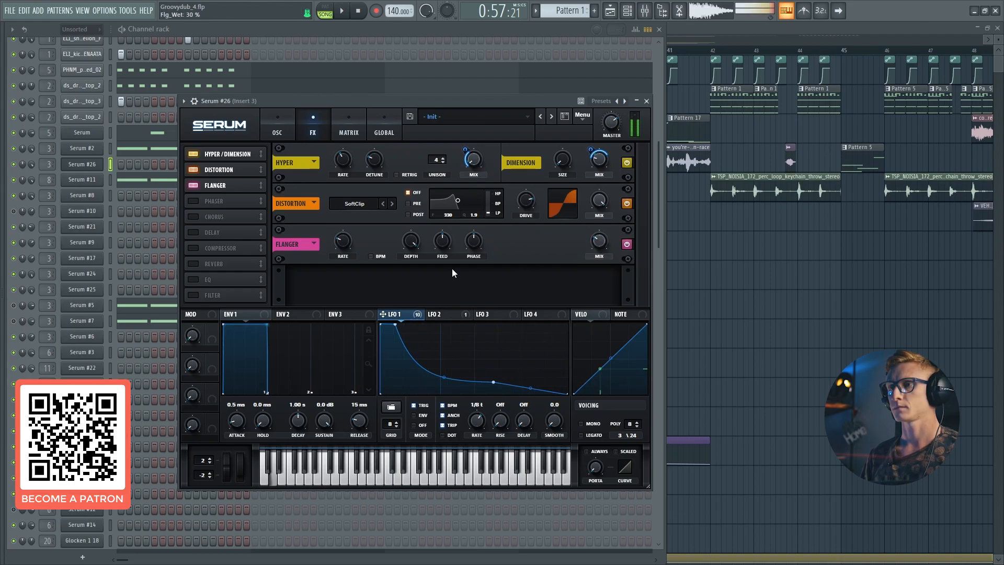
Enable the phaser and set its mix to 15%.
{"action": "left_click", "coordinate": [208, 202]}
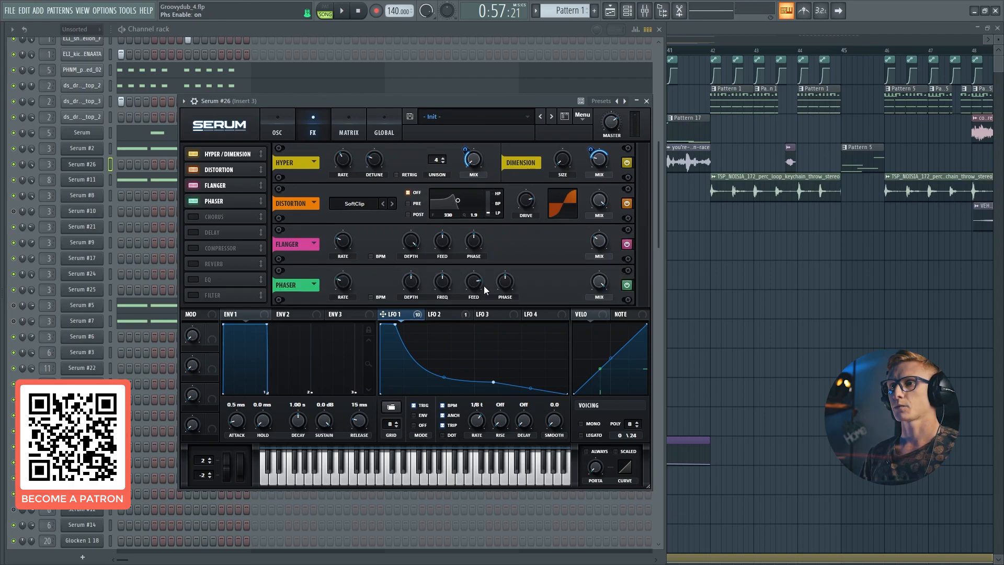
{"action": "left_click_drag", "start_coordinate": [610, 287], "coordinate": [590, 344]}
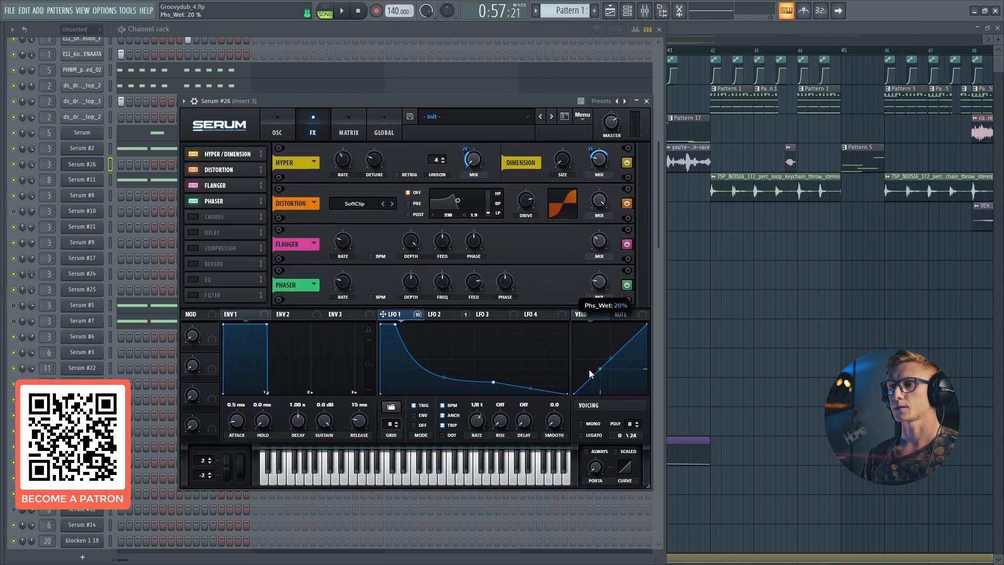
{"action": "left_click_drag", "start_coordinate": [589, 378], "coordinate": [585, 372]}
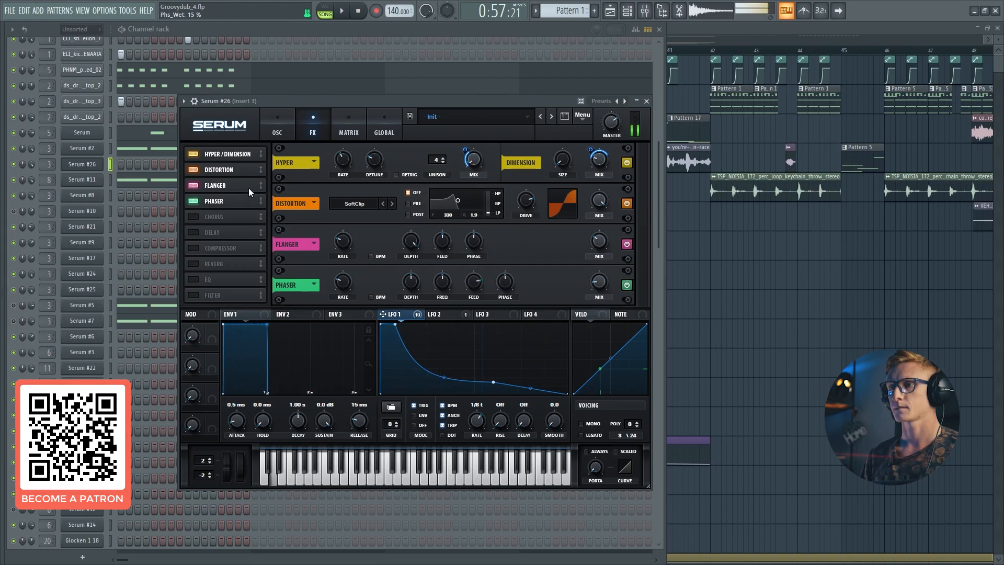
Enable a ping-pong delay above the chorus, BPM sync off, times 10.89 and 13.11 ms, filter 6502 Hz with width 0.8, and adjust its mix.
{"action": "left_click", "coordinate": [192, 232]}
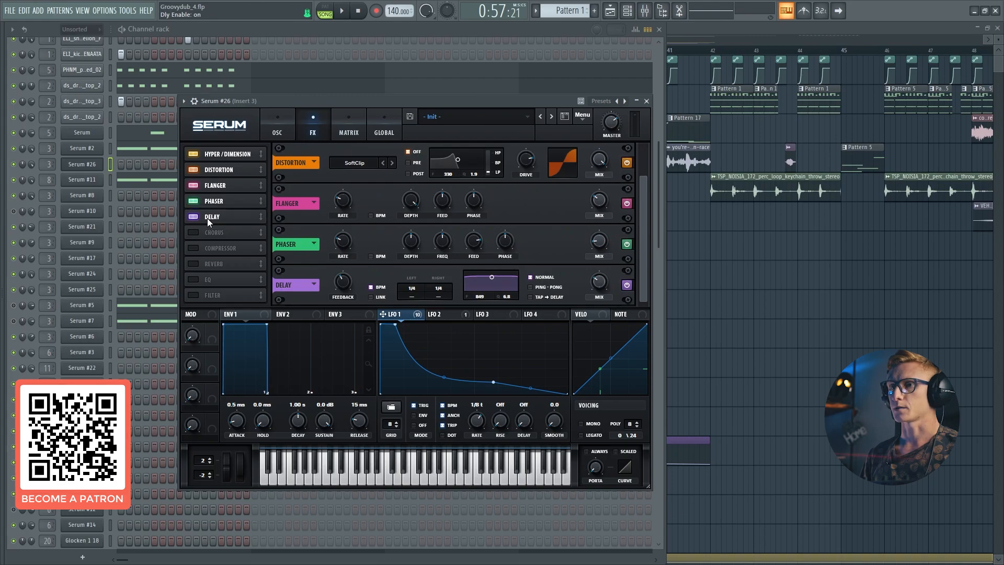
{"action": "left_click", "coordinate": [379, 291]}
{"action": "left_click_drag", "start_coordinate": [413, 289], "coordinate": [420, 325]}
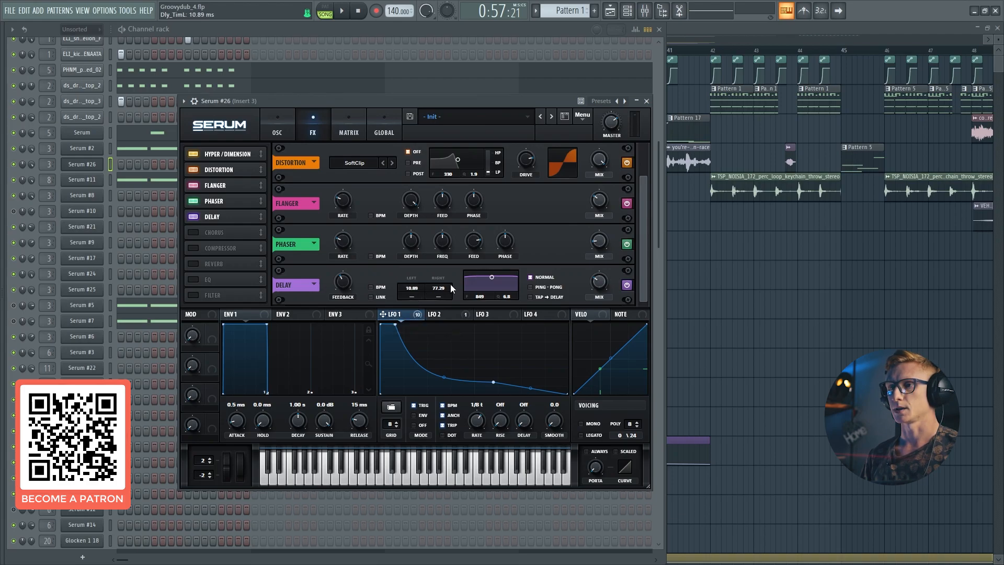
{"action": "left_click_drag", "start_coordinate": [441, 290], "coordinate": [442, 323]}
{"action": "left_click", "coordinate": [540, 287]}
{"action": "left_click_drag", "start_coordinate": [494, 277], "coordinate": [499, 296]}
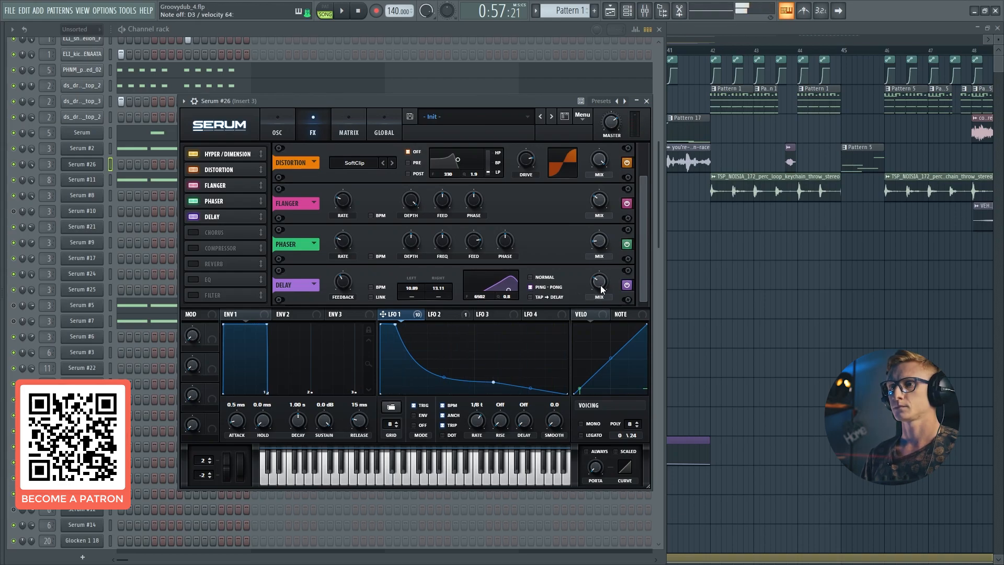
{"action": "left_click_drag", "start_coordinate": [603, 283], "coordinate": [606, 275]}
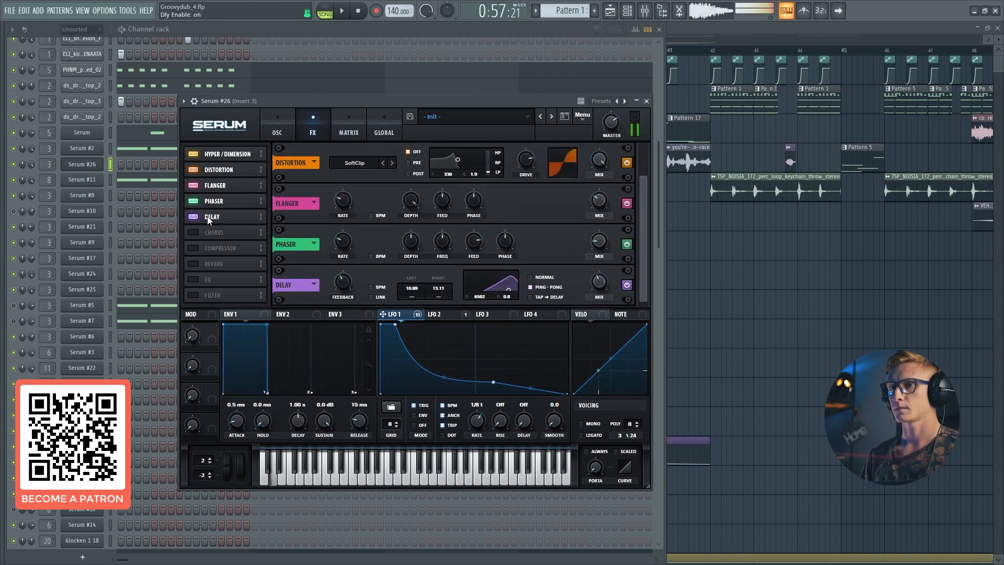
{"action": "mouse_move", "coordinate": [600, 285]}
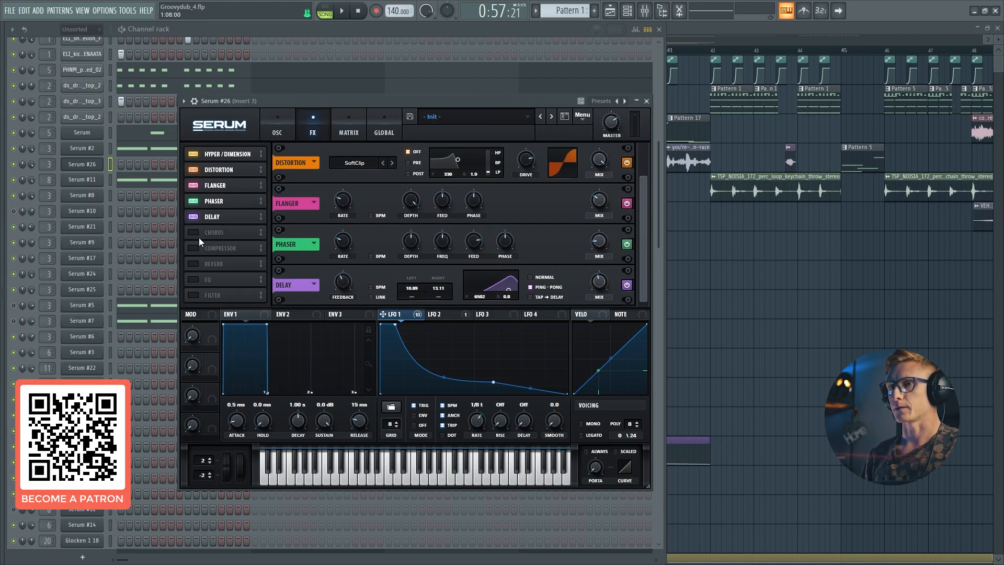
Enable the compressor, move it above the chorus, turn on multiband and set its gain to 11.5 dB.
{"action": "left_click", "coordinate": [191, 249]}
{"action": "left_click_drag", "start_coordinate": [206, 253], "coordinate": [220, 230]}
{"action": "left_click", "coordinate": [519, 297]}
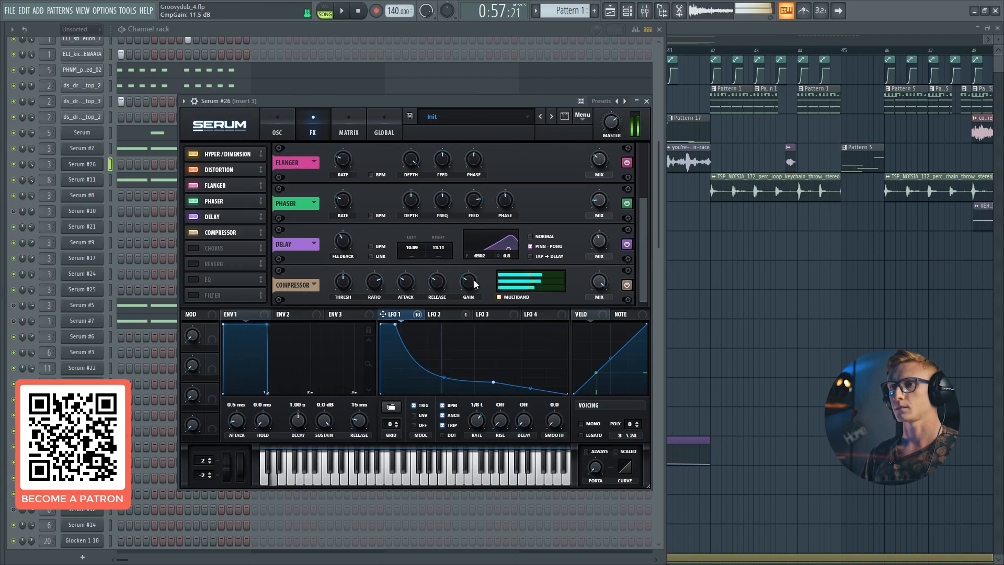
Move the reverb above the chorus in the effects chain, enable it and switch it to Plate mode.
{"action": "mouse_move", "coordinate": [208, 248]}
{"action": "left_mouse_down"}
{"action": "mouse_move", "coordinate": [206, 284]}
{"action": "mouse_move", "coordinate": [211, 249]}
{"action": "left_mouse_up"}
{"action": "left_click", "coordinate": [196, 247]}
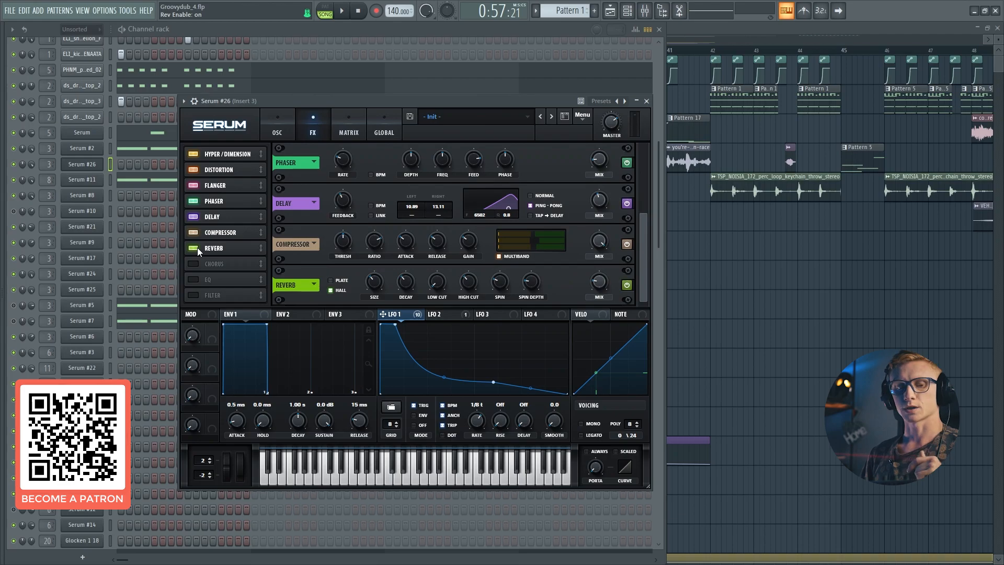
{"action": "left_click", "coordinate": [339, 280]}
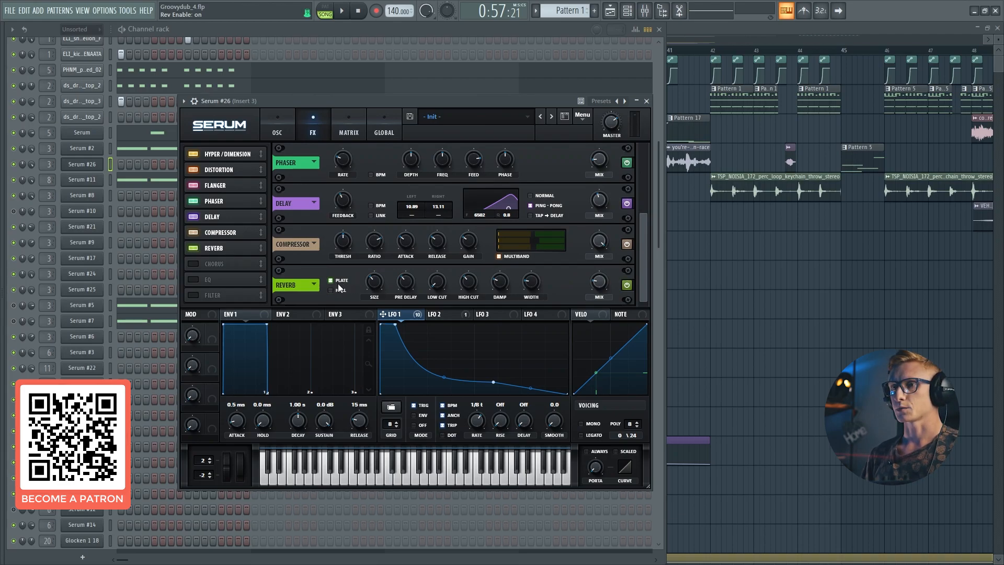
Adjust the reverb's size and pre-delay, set its high cut to 0% and width to 100%, and lower its mix.
{"action": "left_click_drag", "start_coordinate": [375, 291], "coordinate": [368, 322]}
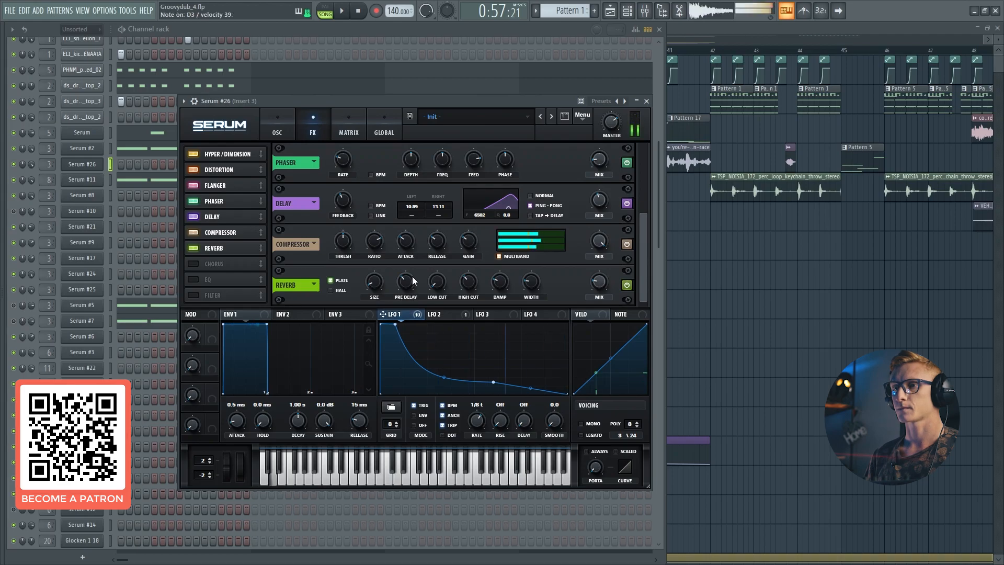
{"action": "left_click_drag", "start_coordinate": [409, 282], "coordinate": [476, 313]}
{"action": "mouse_move", "coordinate": [471, 293]}
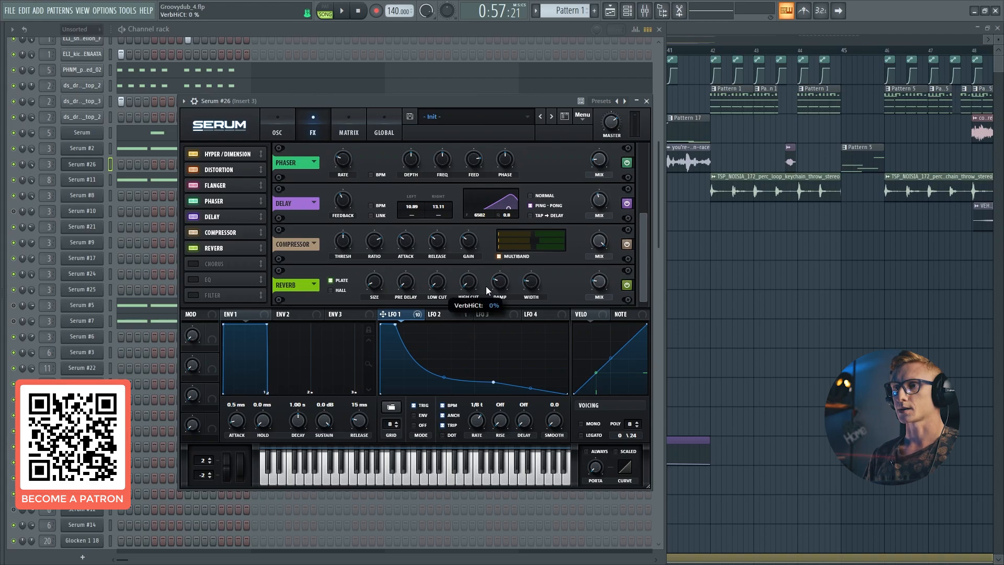
{"action": "mouse_move", "coordinate": [498, 302]}
{"action": "mouse_move", "coordinate": [536, 285]}
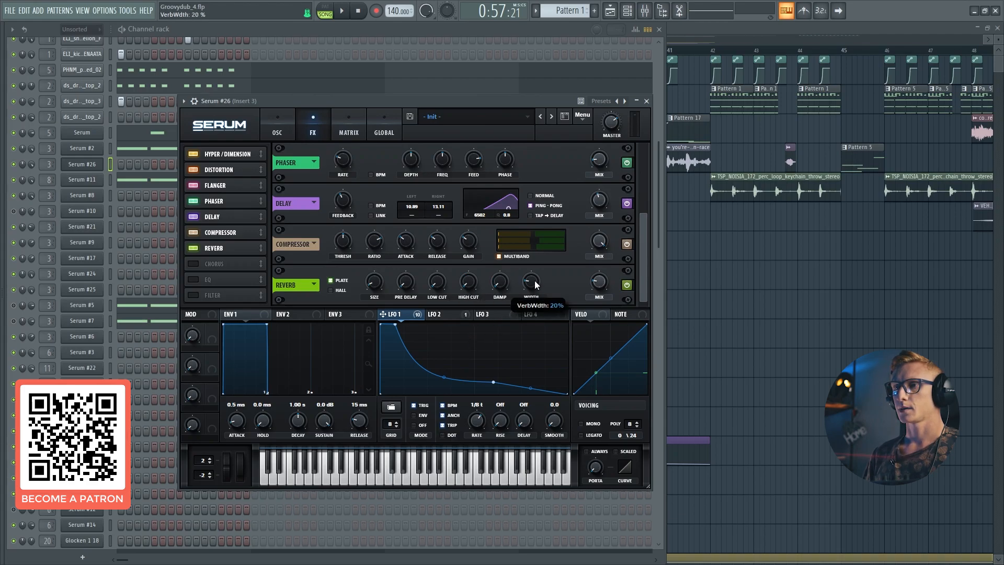
{"action": "left_click_drag", "start_coordinate": [539, 211], "coordinate": [545, 194]}
{"action": "left_click_drag", "start_coordinate": [531, 292], "coordinate": [533, 310]}
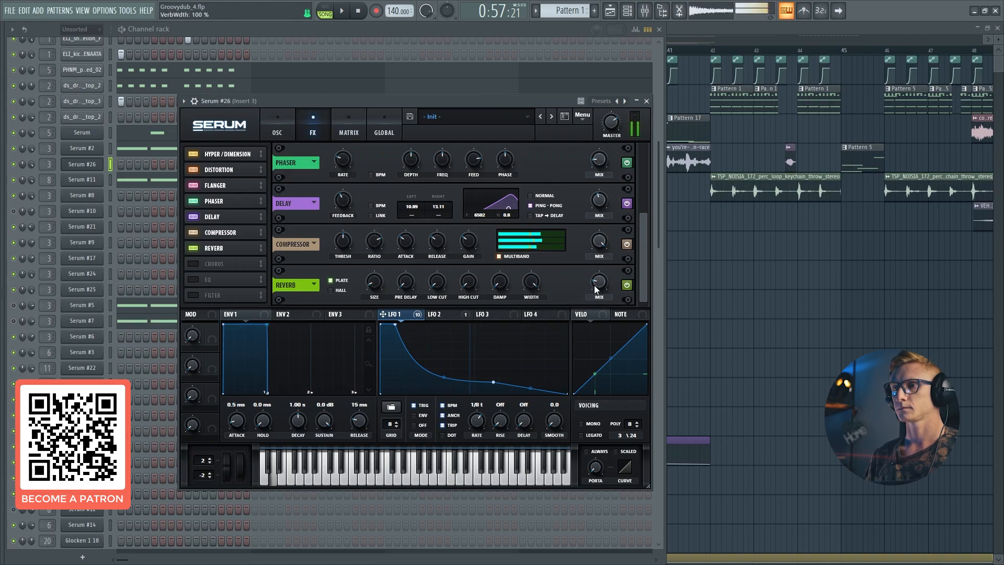
{"action": "left_click_drag", "start_coordinate": [595, 286], "coordinate": [596, 295]}
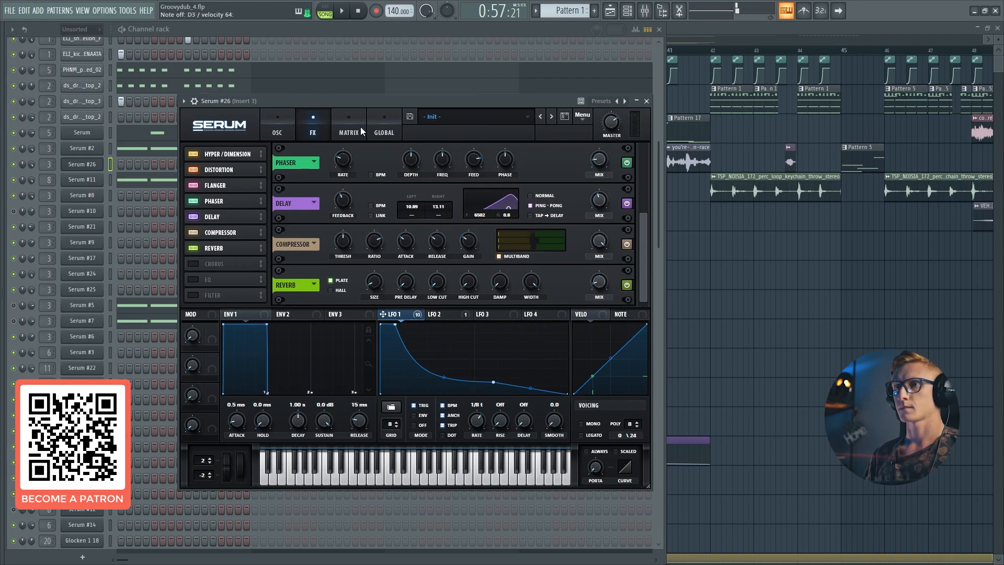
Add a modulation matrix row routing LFO 2 to the global master tune (Mast.Tun) with a small positive amount.
{"action": "left_click", "coordinate": [350, 134]}
{"action": "scroll", "coordinate": [416, 230], "scroll_direction": "down", "scroll_amount": 5}
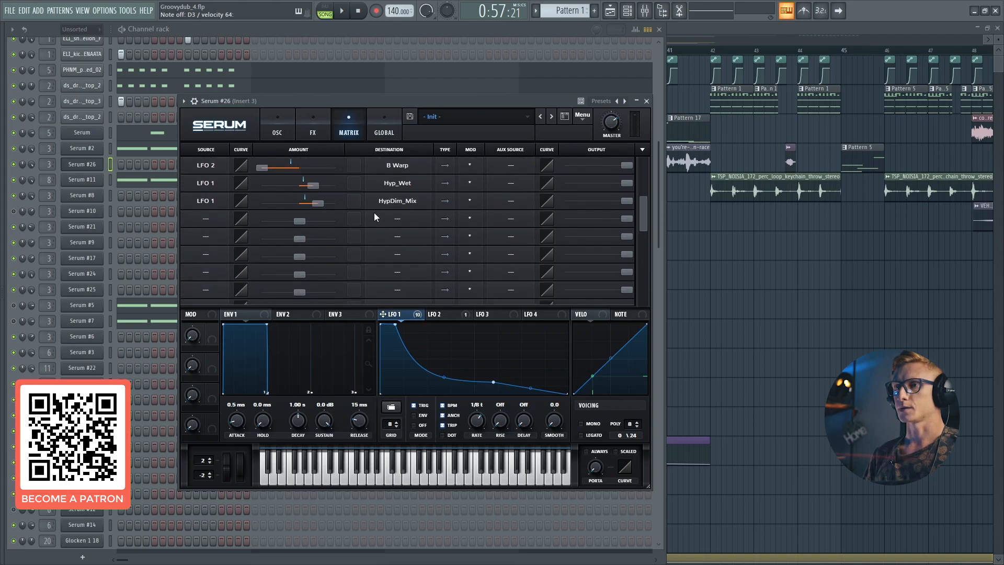
{"action": "left_click", "coordinate": [393, 226]}
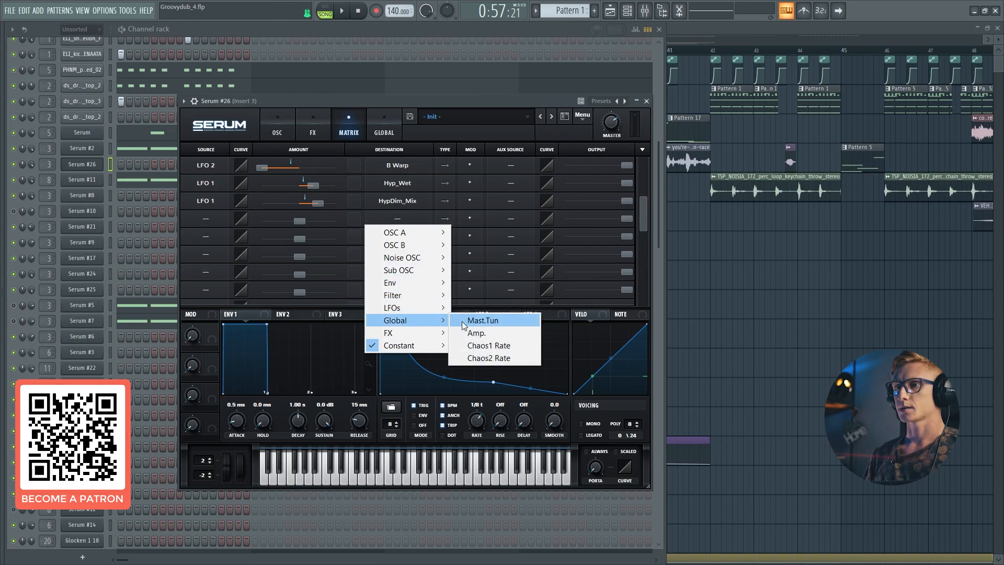
{"action": "left_click", "coordinate": [463, 321]}
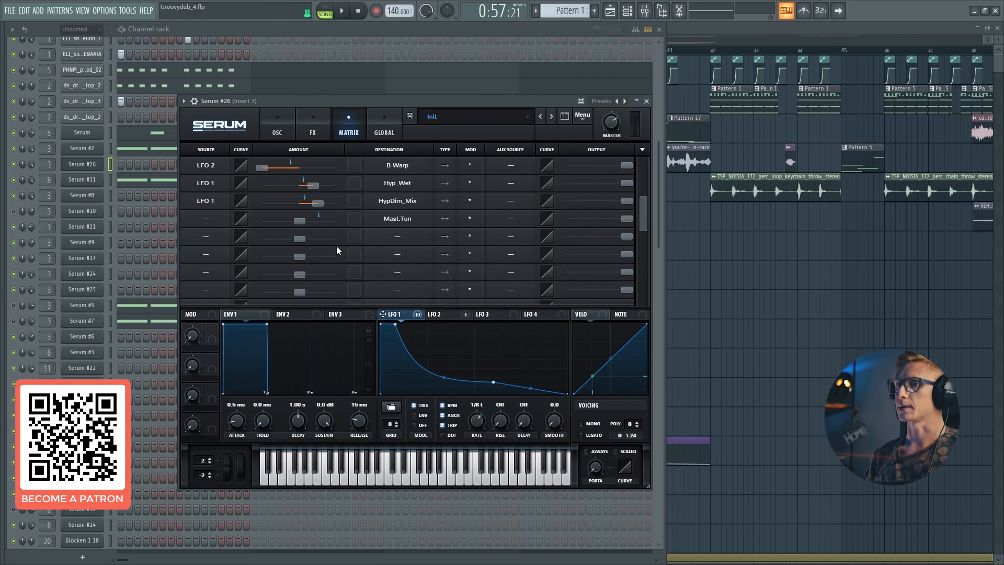
{"action": "left_click", "coordinate": [434, 314]}
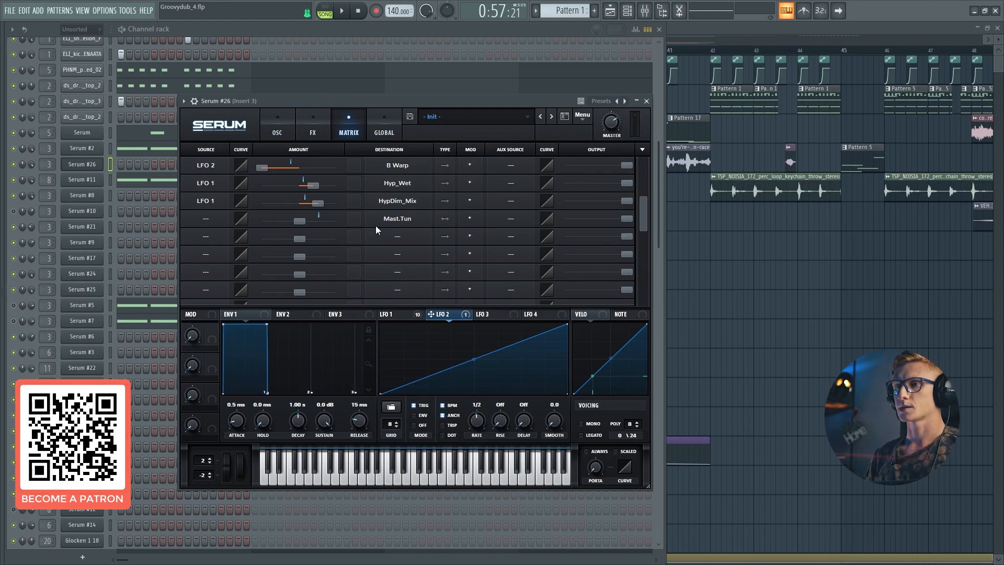
{"action": "left_click_drag", "start_coordinate": [186, 211], "coordinate": [205, 221]}
{"action": "left_click_drag", "start_coordinate": [299, 221], "coordinate": [302, 221]}
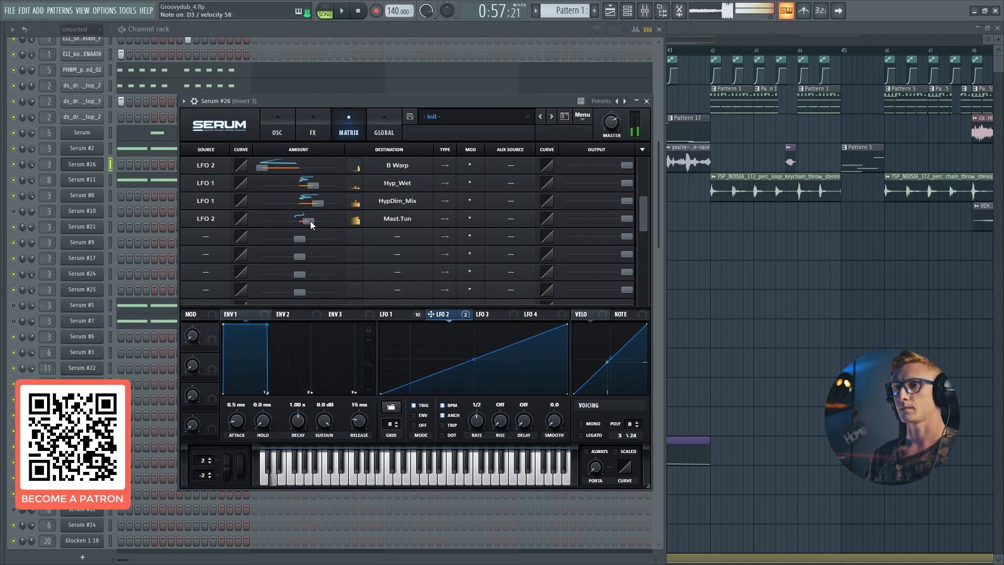
Lower the synth's master volume to 66% (-10.7 dB) while auditioning the patch.
{"action": "left_click", "coordinate": [279, 128]}
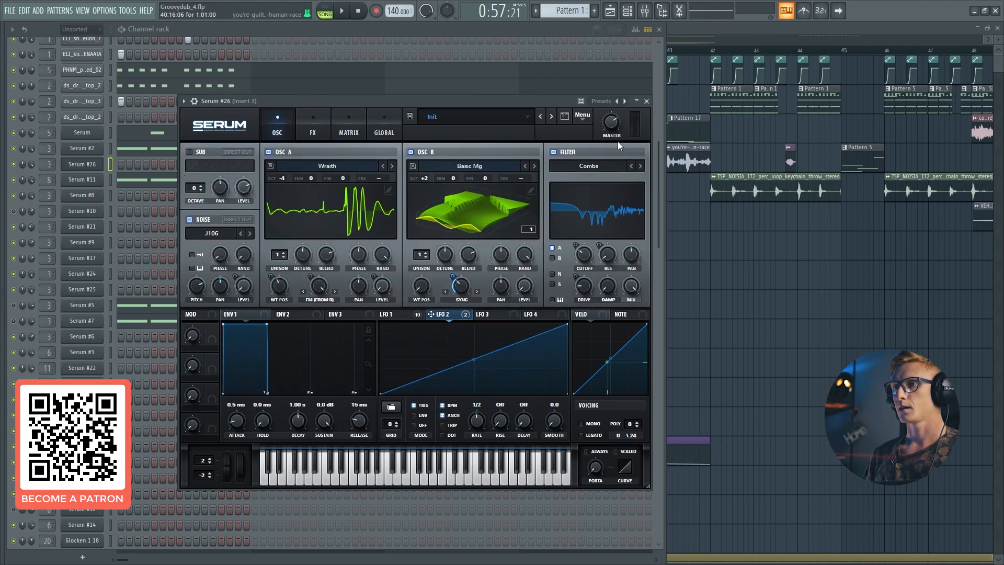
{"action": "mouse_move", "coordinate": [615, 130]}
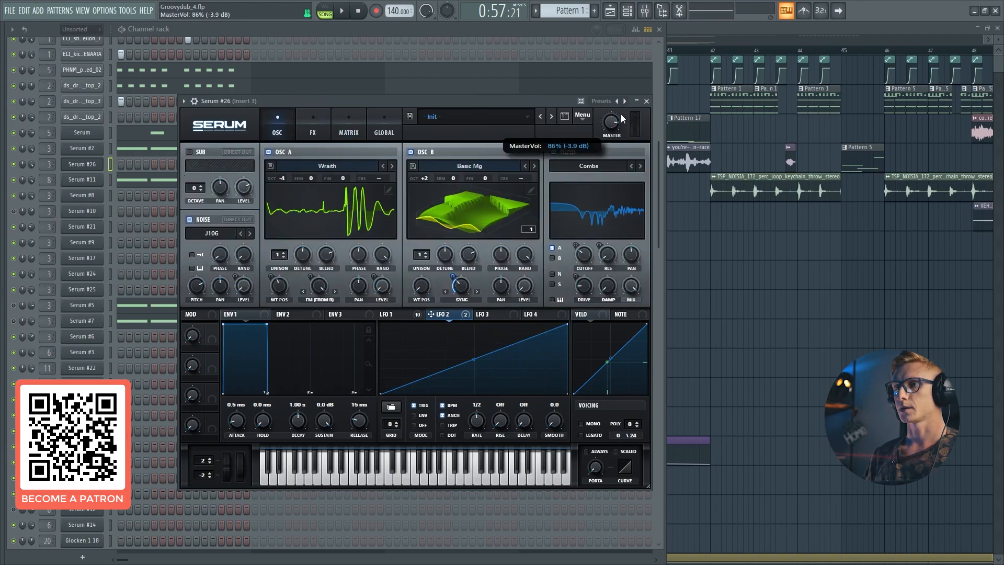
{"action": "left_click_drag", "start_coordinate": [621, 112], "coordinate": [630, 87]}
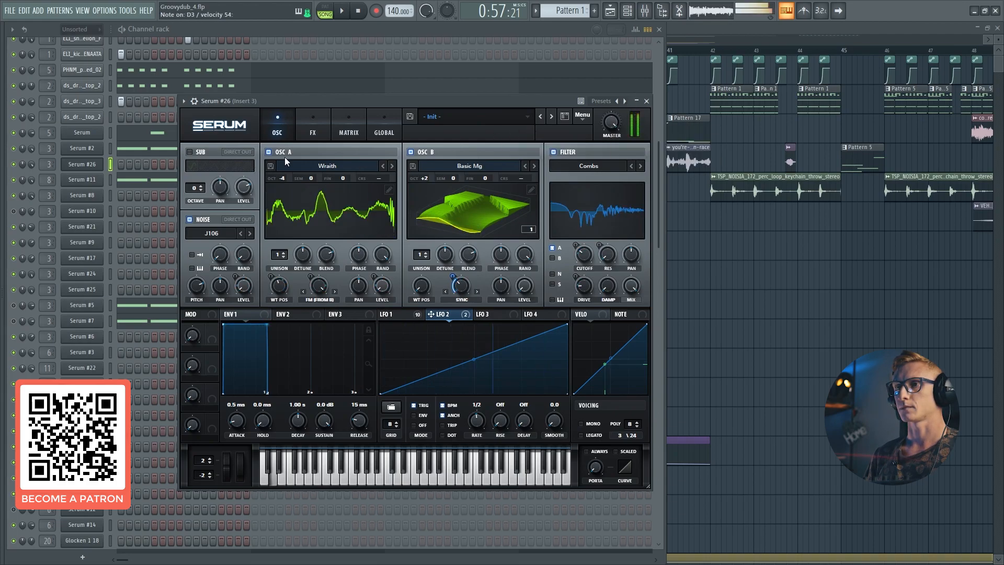
{"action": "left_click_drag", "start_coordinate": [610, 123], "coordinate": [607, 145]}
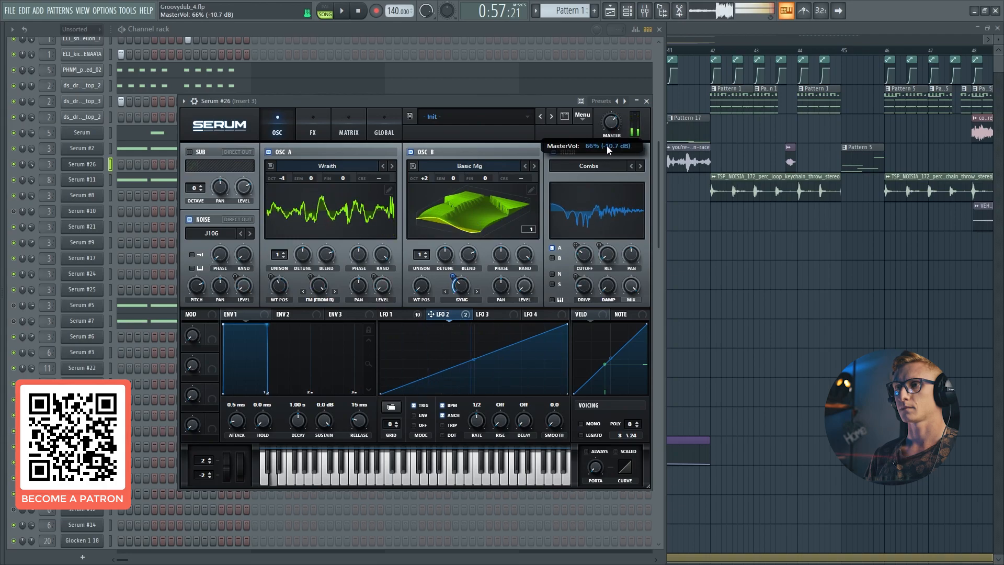
Close the synth, bring up the mixer and bypass all six effects on Insert 3 to audition the dry bass.
{"action": "left_click", "coordinate": [99, 160]}
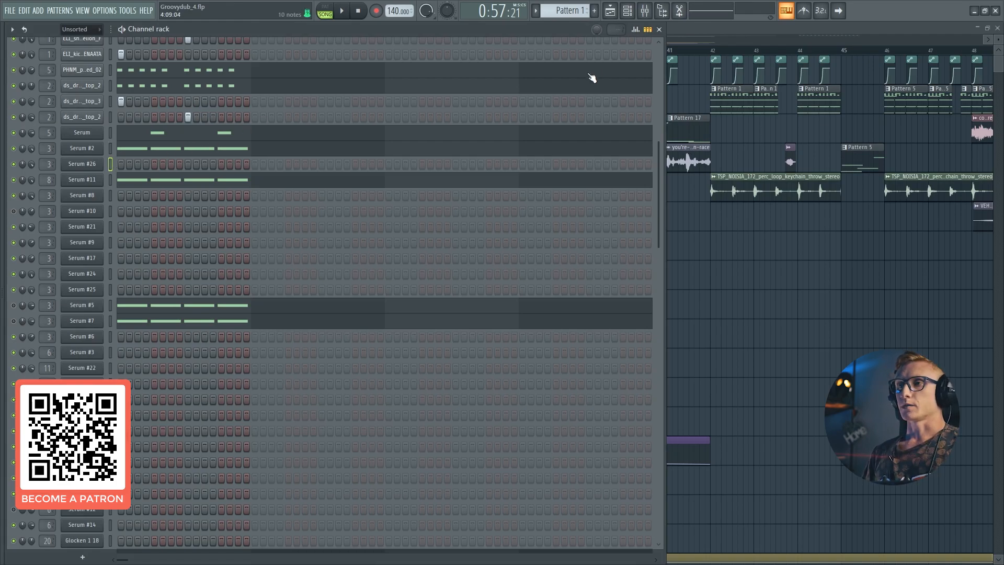
{"action": "key", "text": "F9"}
{"action": "scroll", "coordinate": [132, 88], "scroll_direction": "down", "scroll_amount": 2}
{"action": "scroll", "coordinate": [133, 90], "scroll_direction": "up", "scroll_amount": 2}
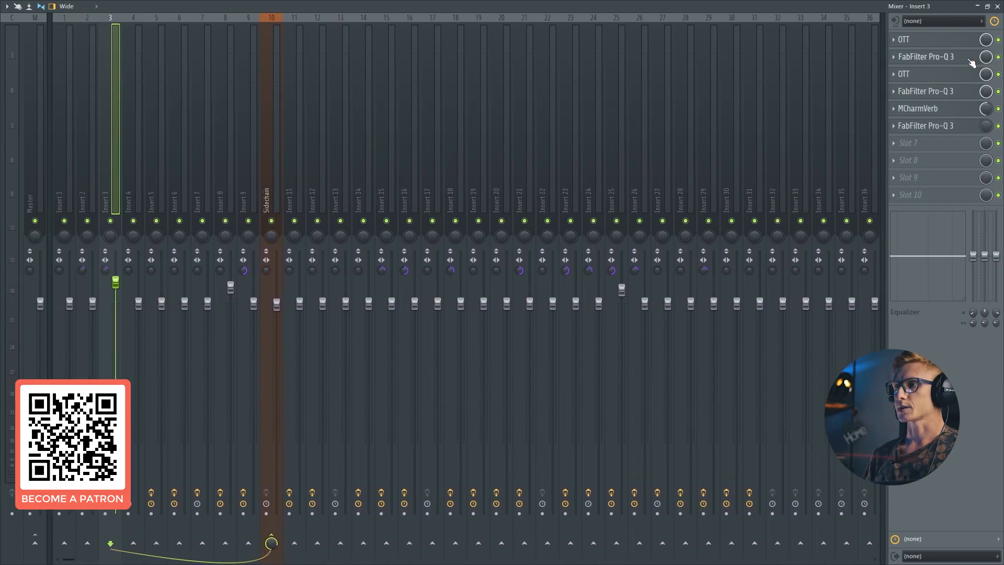
{"action": "left_click", "coordinate": [998, 126]}
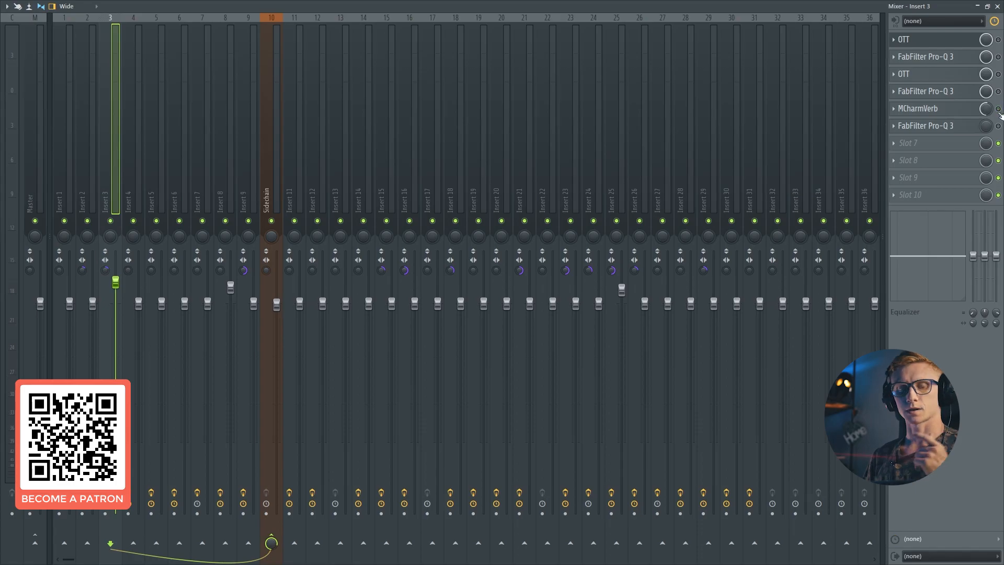
{"action": "key", "text": "space"}
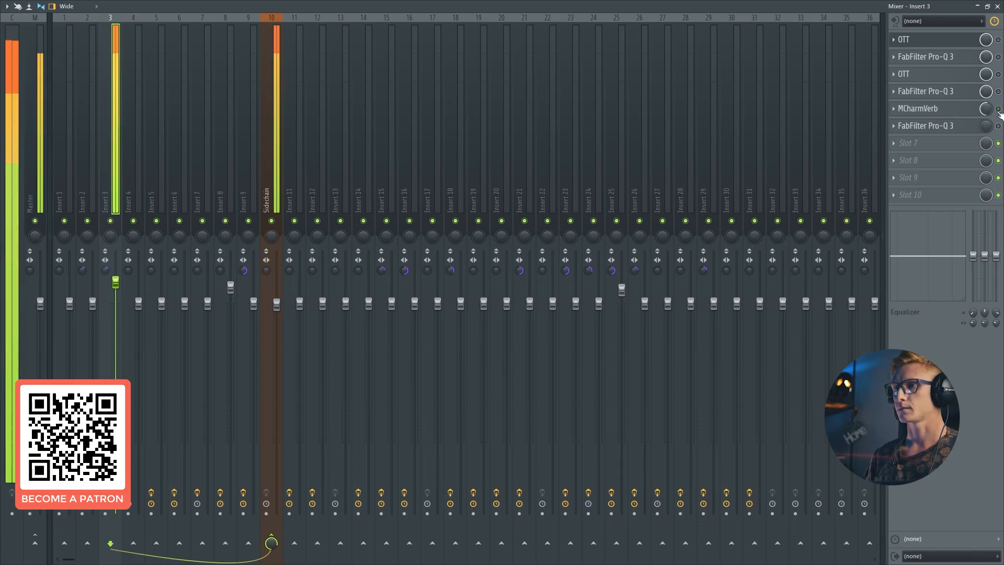
{"action": "key", "text": "space"}
Enable the first OTT and first FabFilter Pro-Q 3 on Insert 3, reviewing each plugin's settings.
{"action": "left_click", "coordinate": [998, 40]}
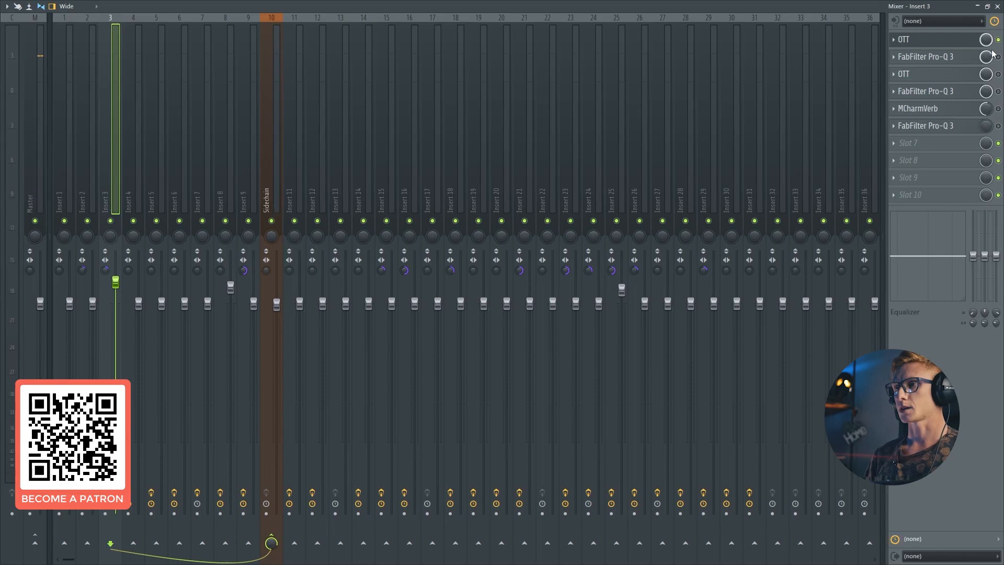
{"action": "key", "text": "space"}
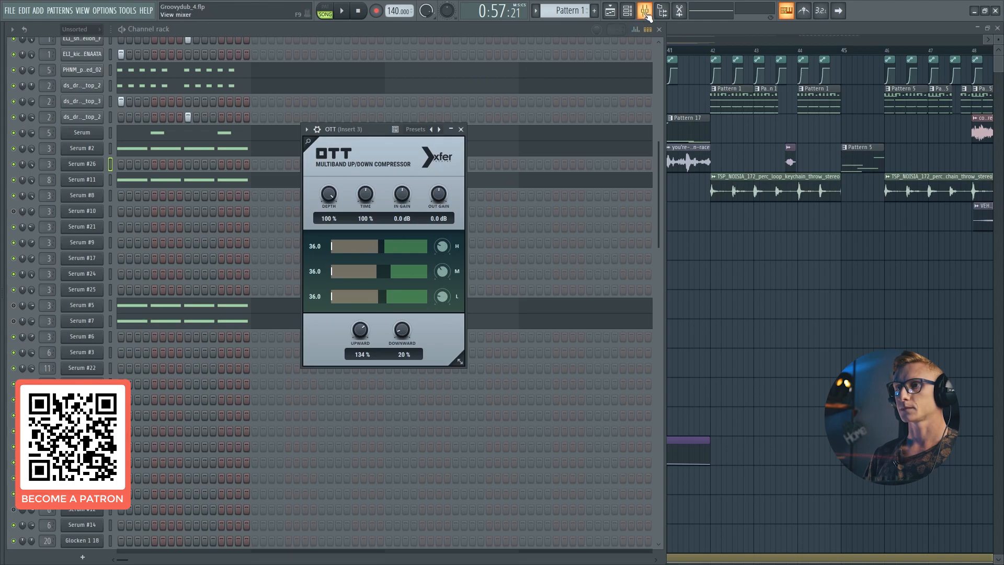
{"action": "left_click", "coordinate": [646, 12]}
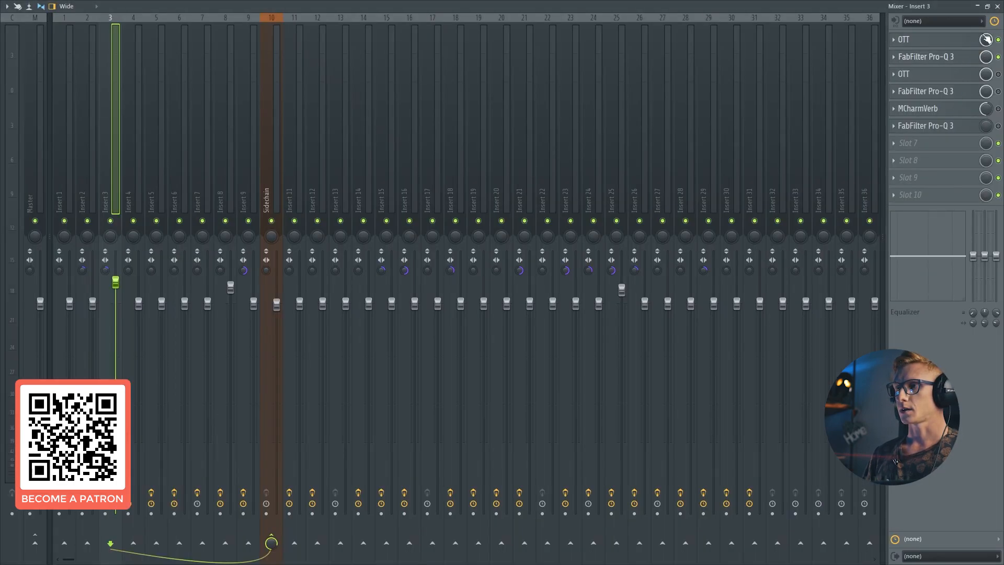
{"action": "left_click", "coordinate": [997, 7]}
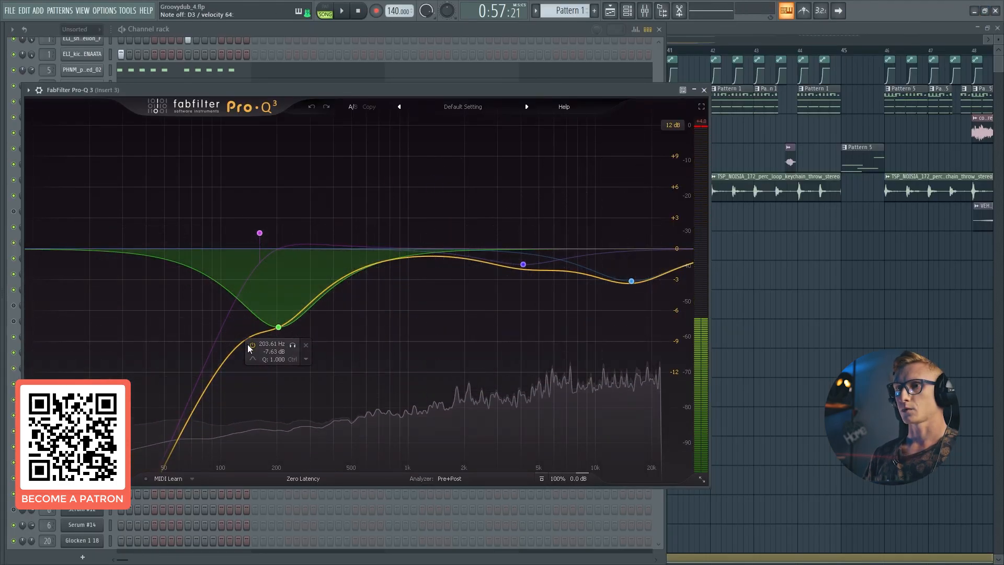
{"action": "left_click", "coordinate": [703, 91]}
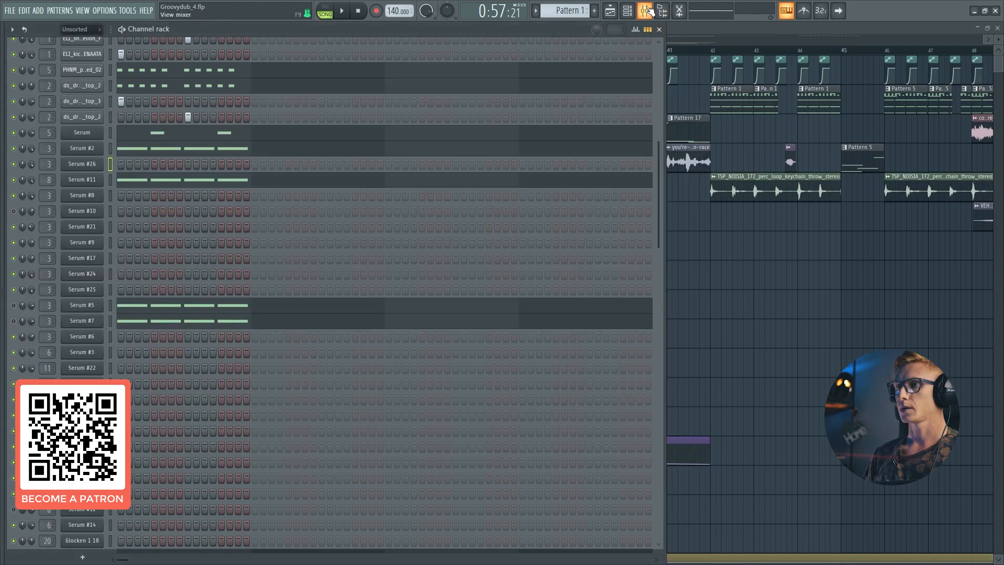
Enable the second OTT on mixer Insert 3 and review its compression settings.
{"action": "left_click", "coordinate": [645, 10]}
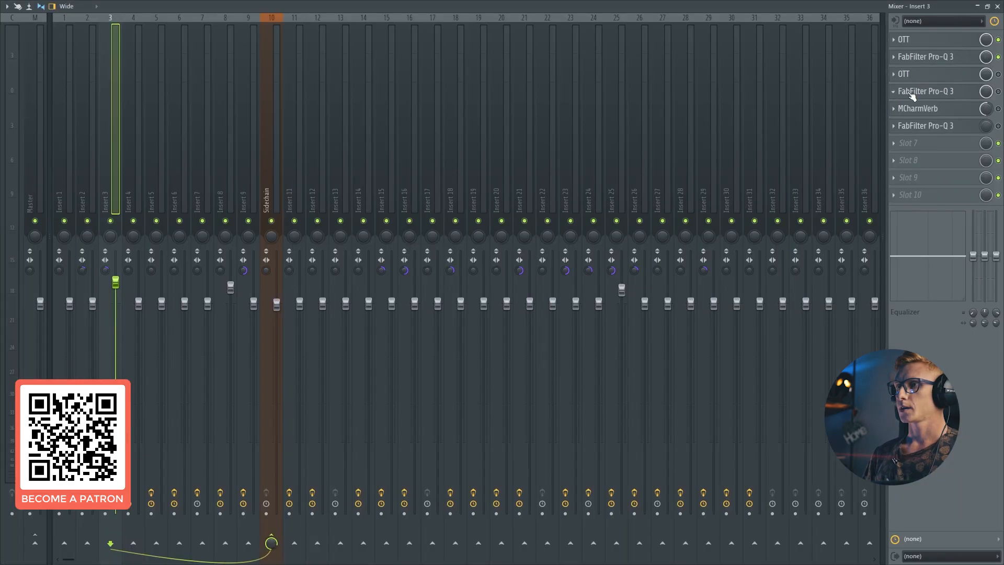
{"action": "left_click", "coordinate": [998, 74]}
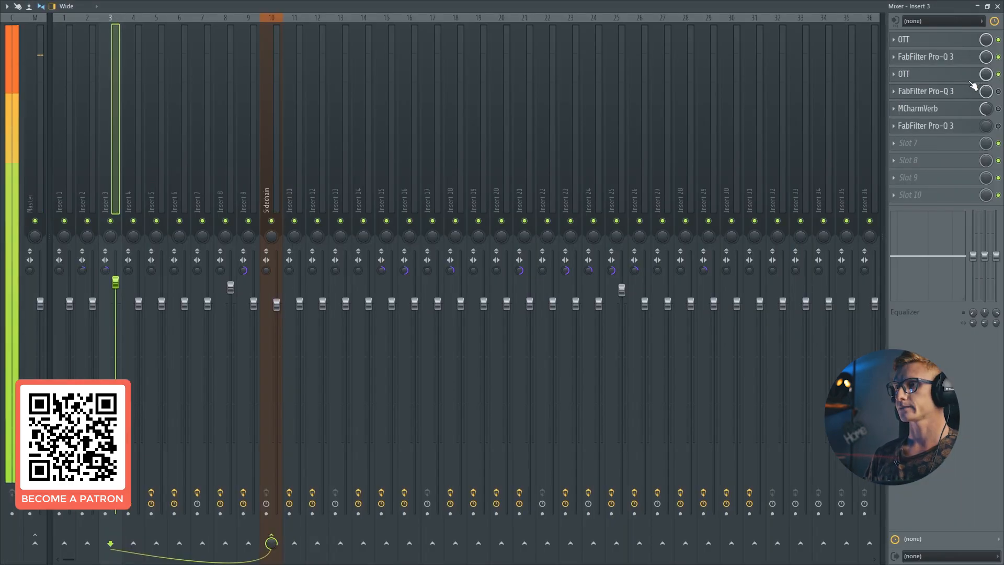
{"action": "left_click", "coordinate": [997, 7]}
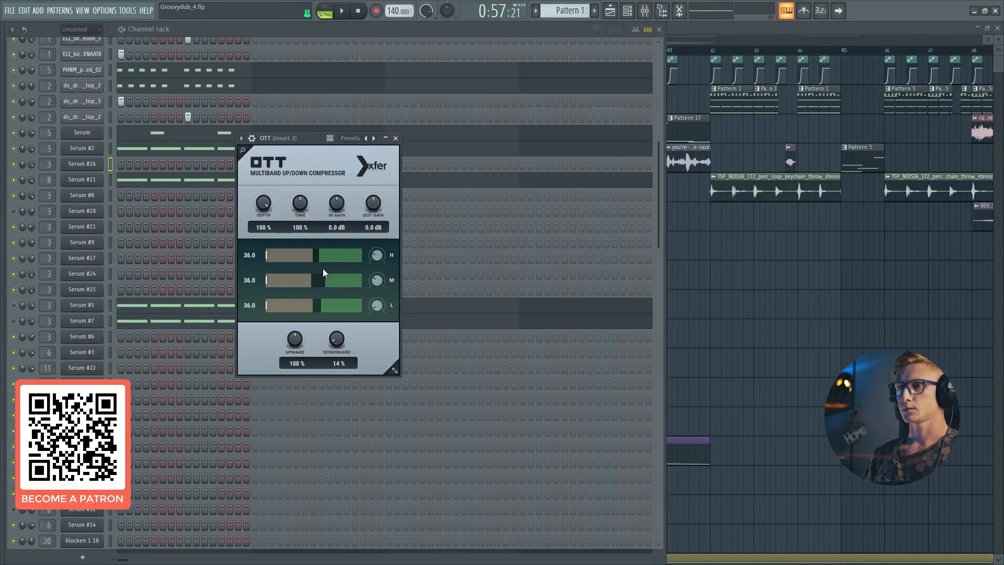
{"action": "left_click", "coordinate": [396, 138]}
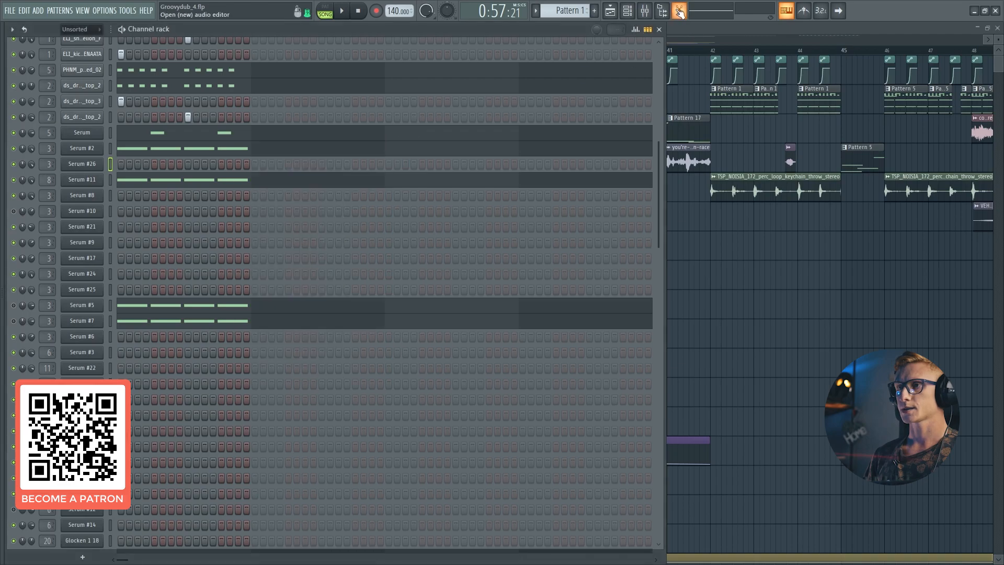
Enable the second FabFilter Pro-Q 3 on Insert 3 and review its EQ curve.
{"action": "left_click", "coordinate": [644, 11]}
{"action": "left_click", "coordinate": [928, 91]}
{"action": "left_click", "coordinate": [997, 6]}
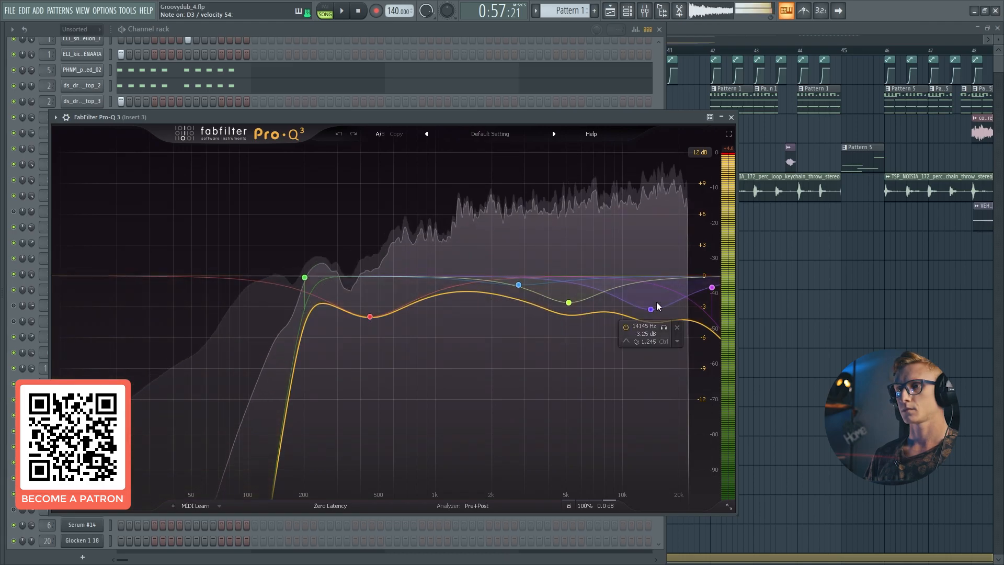
{"action": "left_click", "coordinate": [731, 118]}
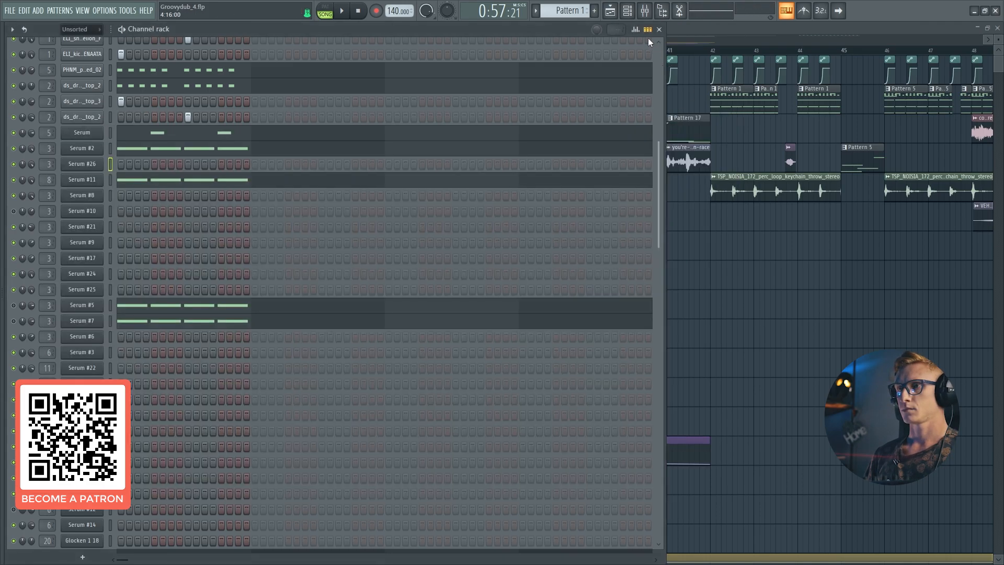
Enable MCharmVerb on Insert 3, review its reverb settings and compare the bass with and without it.
{"action": "left_click", "coordinate": [644, 11]}
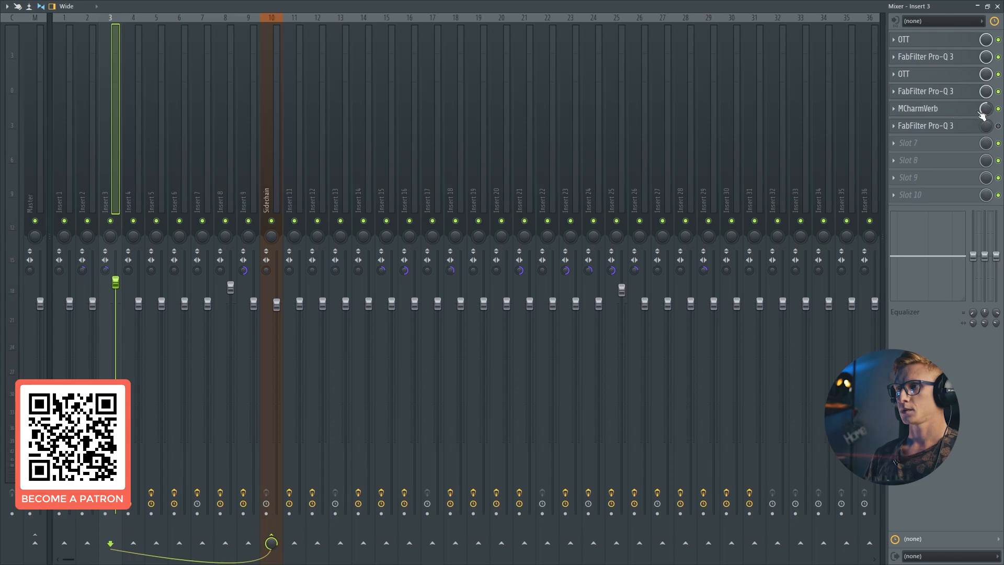
{"action": "left_click", "coordinate": [997, 6]}
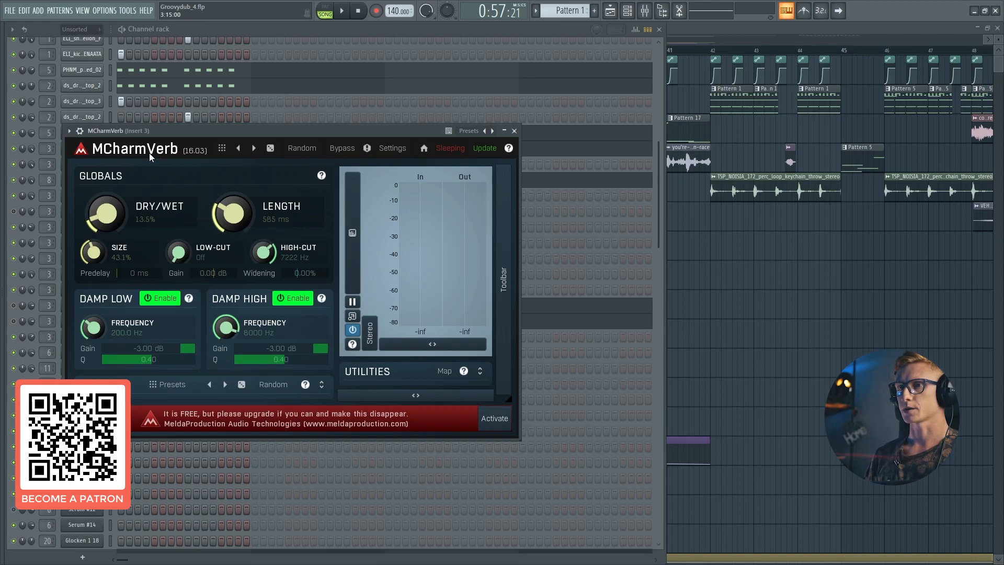
{"action": "left_click_drag", "start_coordinate": [142, 131], "coordinate": [162, 152]}
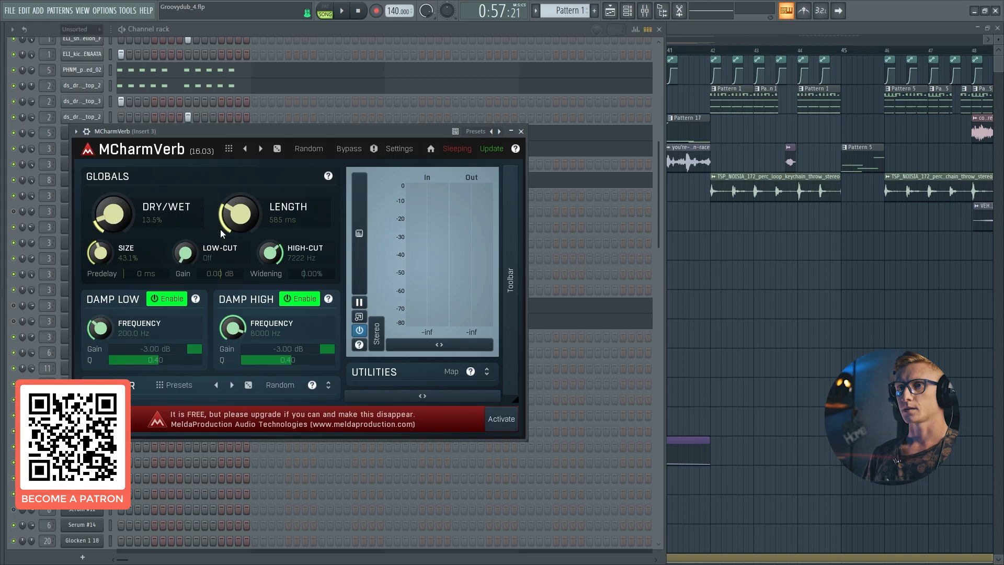
{"action": "left_click", "coordinate": [521, 131]}
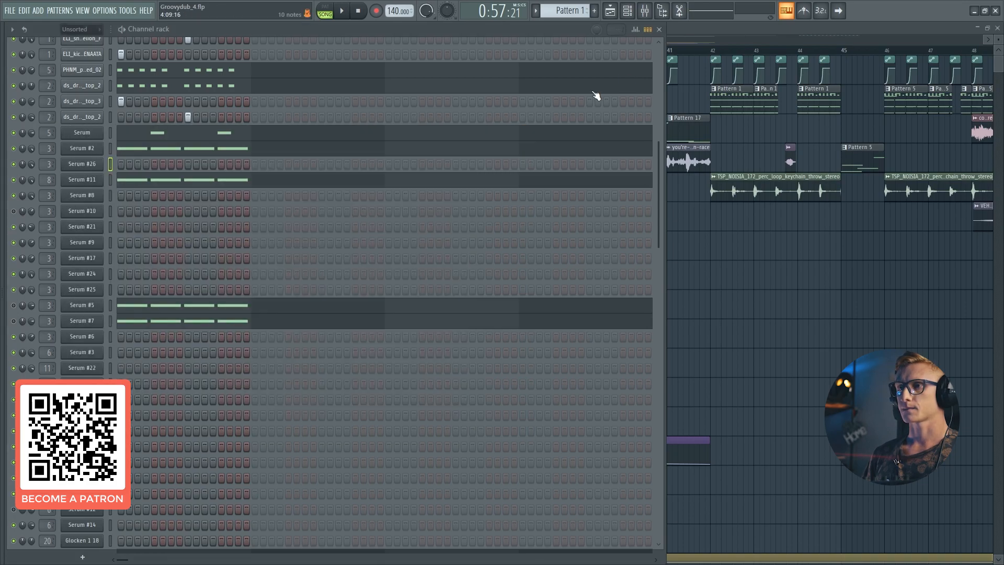
{"action": "left_click", "coordinate": [645, 11]}
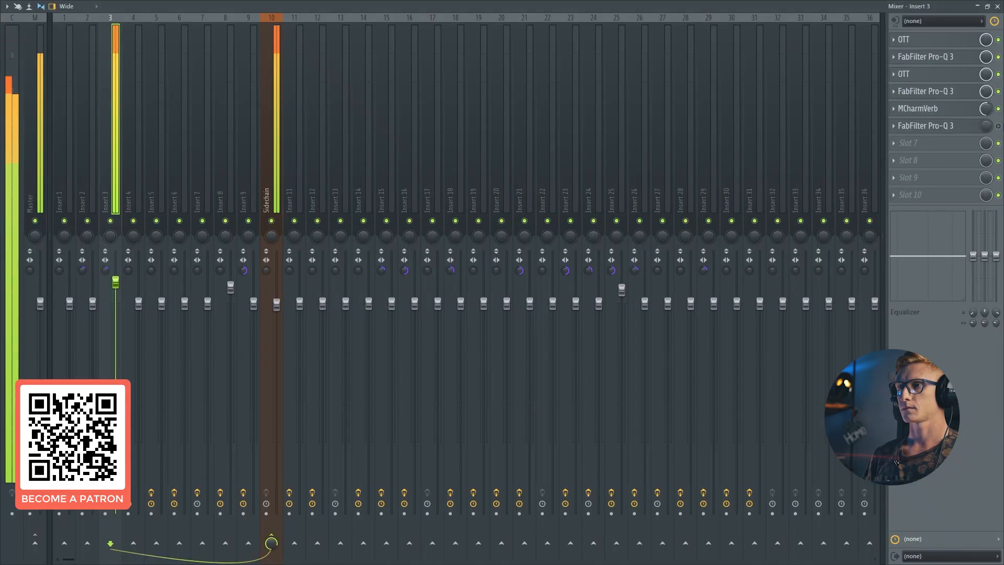
{"action": "left_click", "coordinate": [998, 108]}
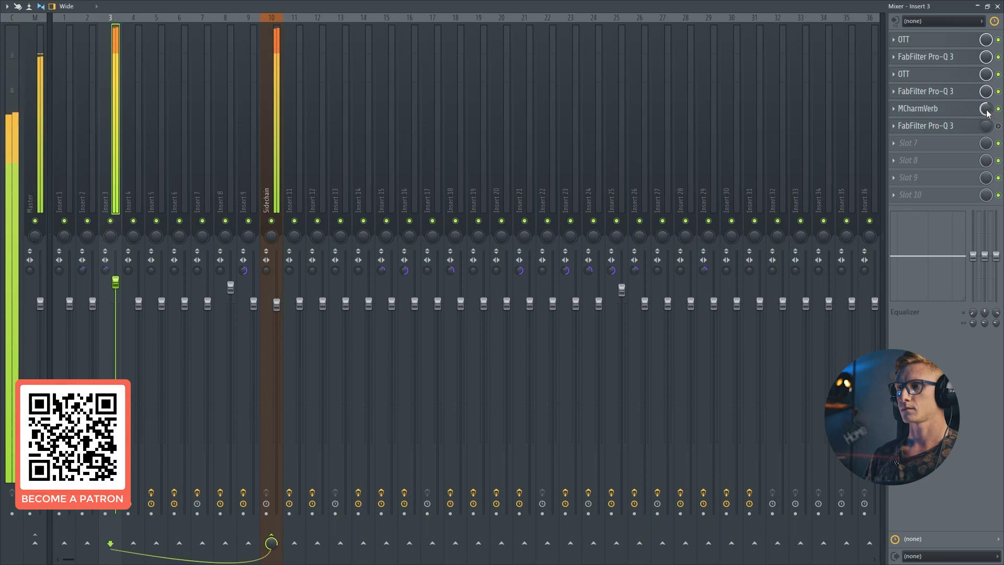
Play the song arrangement from bar 34 to hear the bass in context.
{"action": "key", "text": "space"}
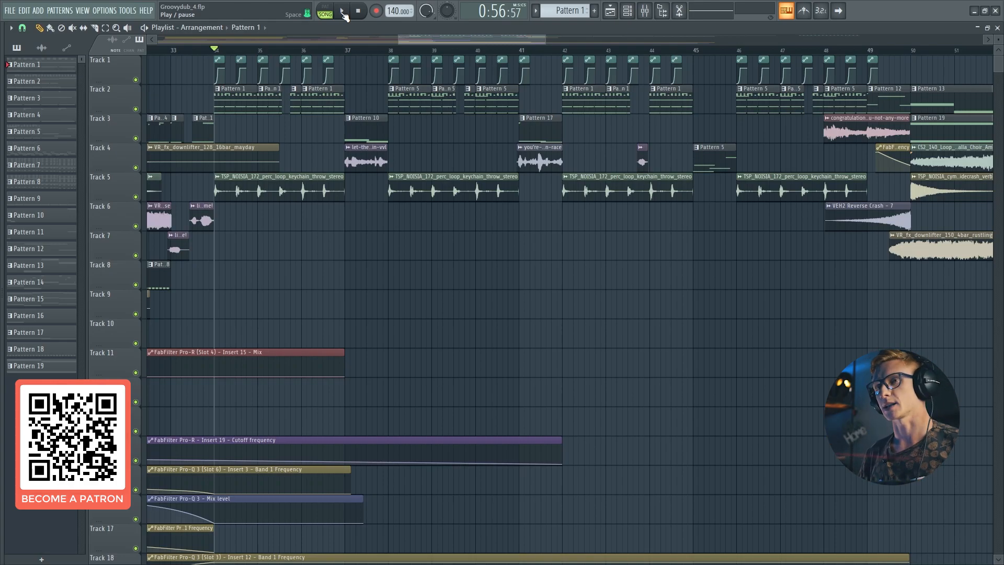
{"action": "left_click", "coordinate": [345, 16]}
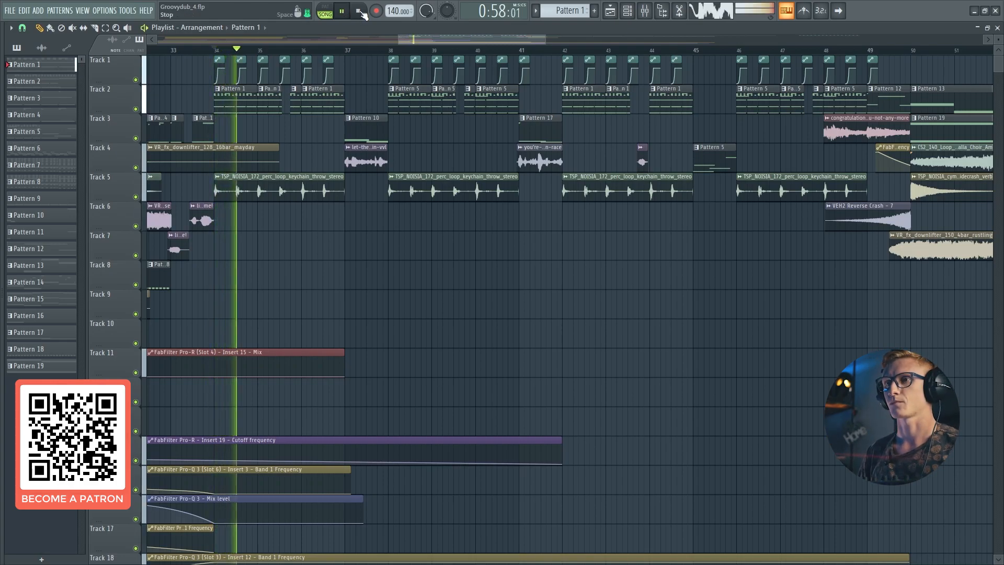